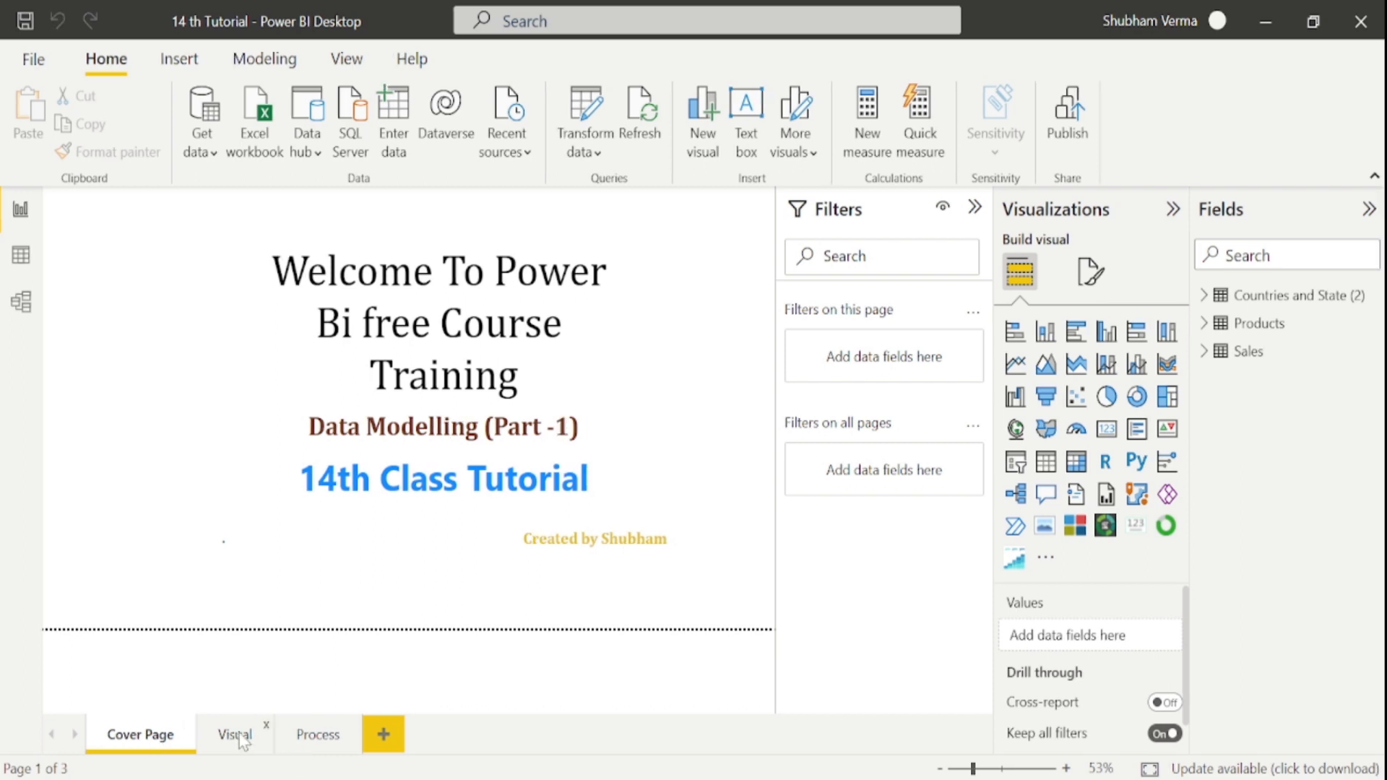
Open the Visual report page and display the data of the Sales table
left_click(240, 734)
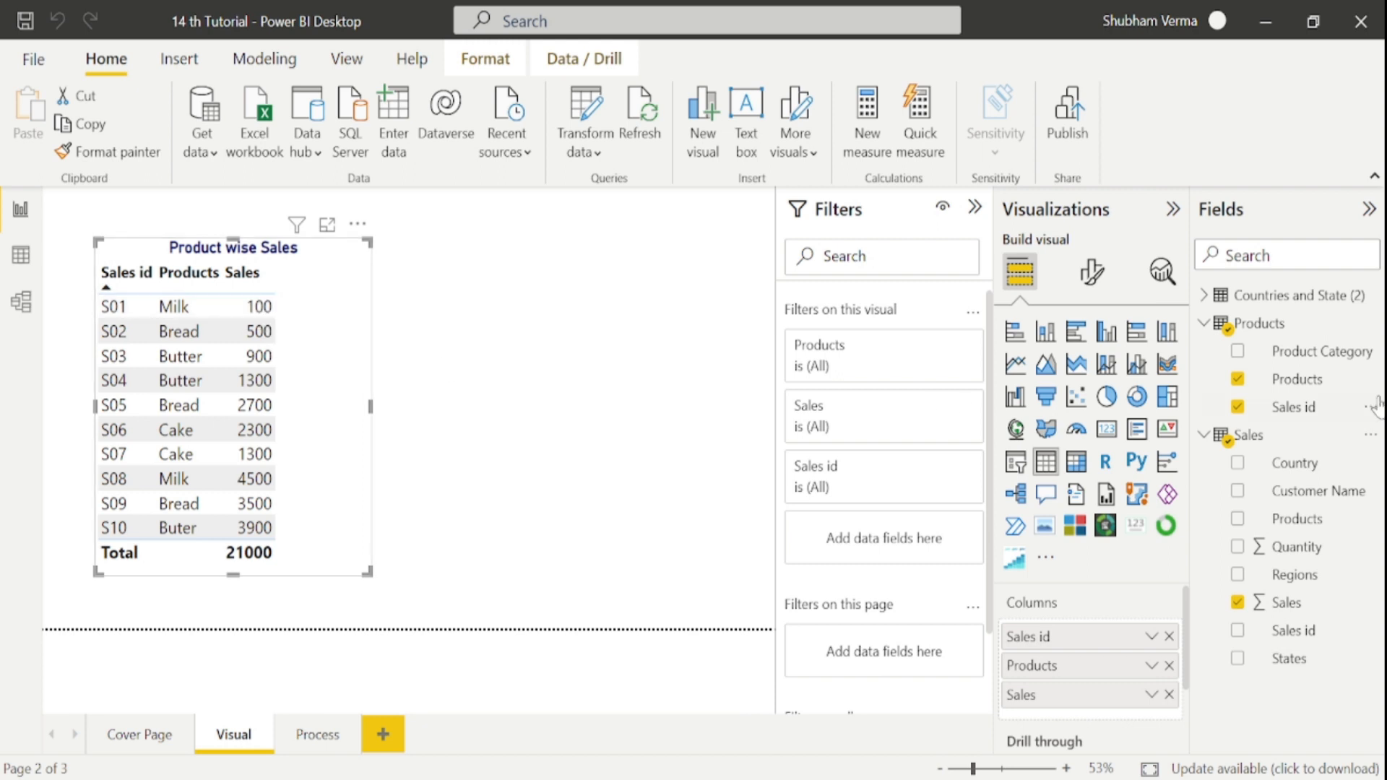
left_click(1277, 442)
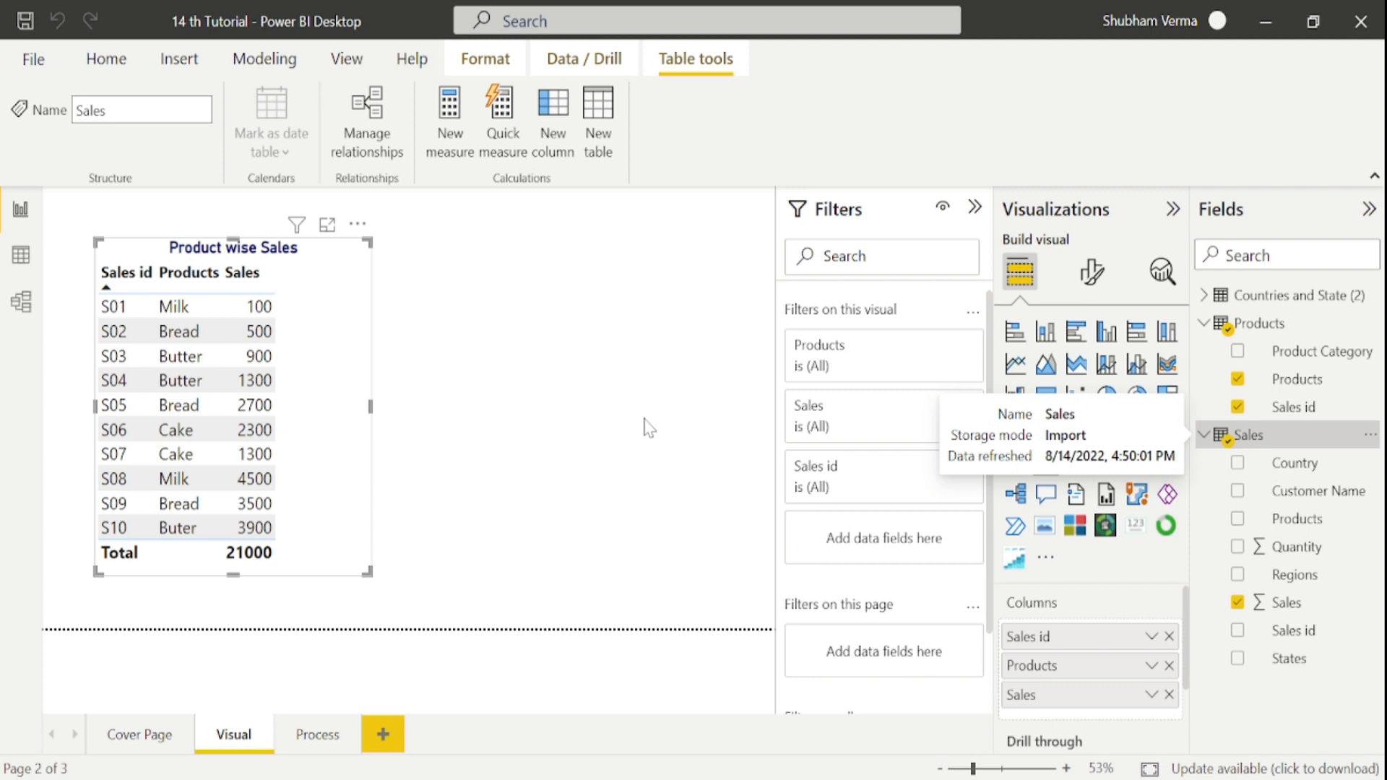
left_click(21, 255)
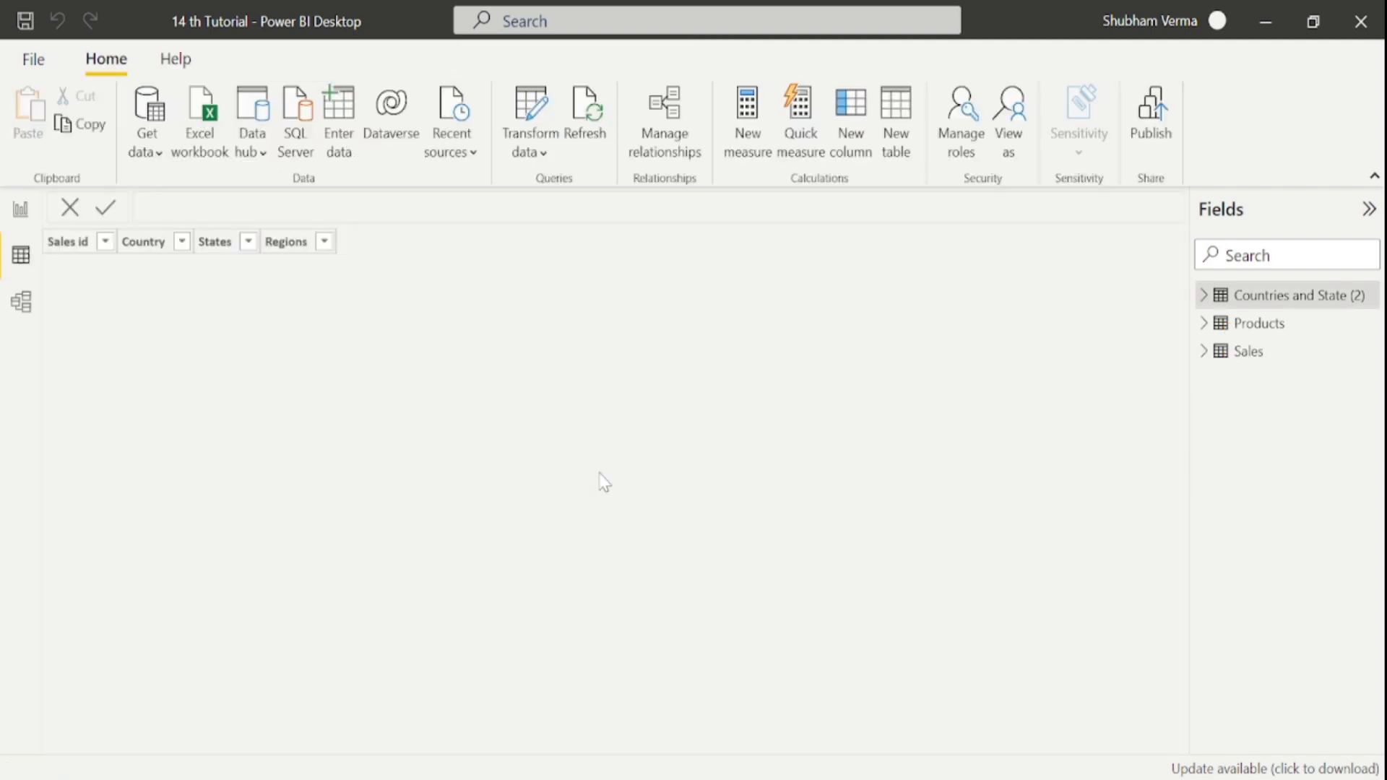
left_click(1249, 354)
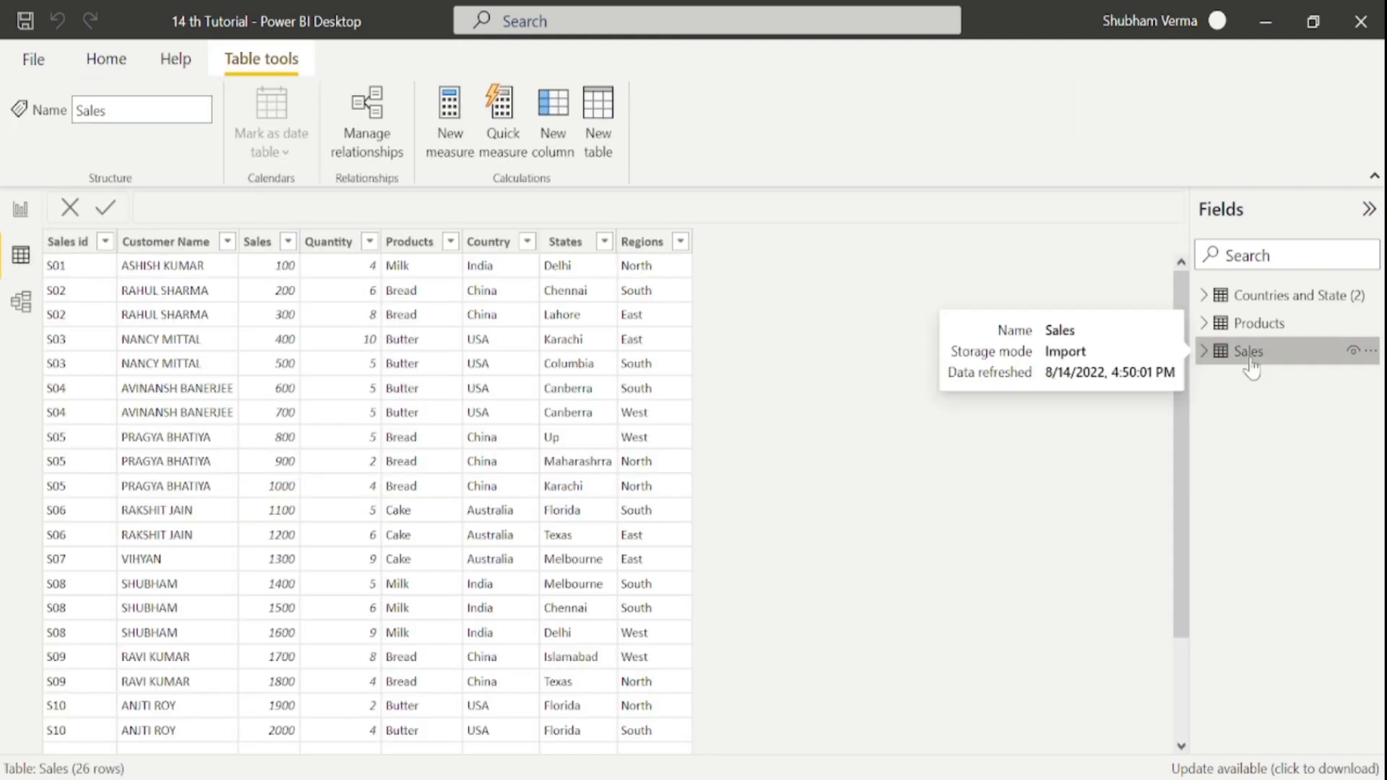
Filter the Sales table's Products column to show only Milk
left_click(450, 243)
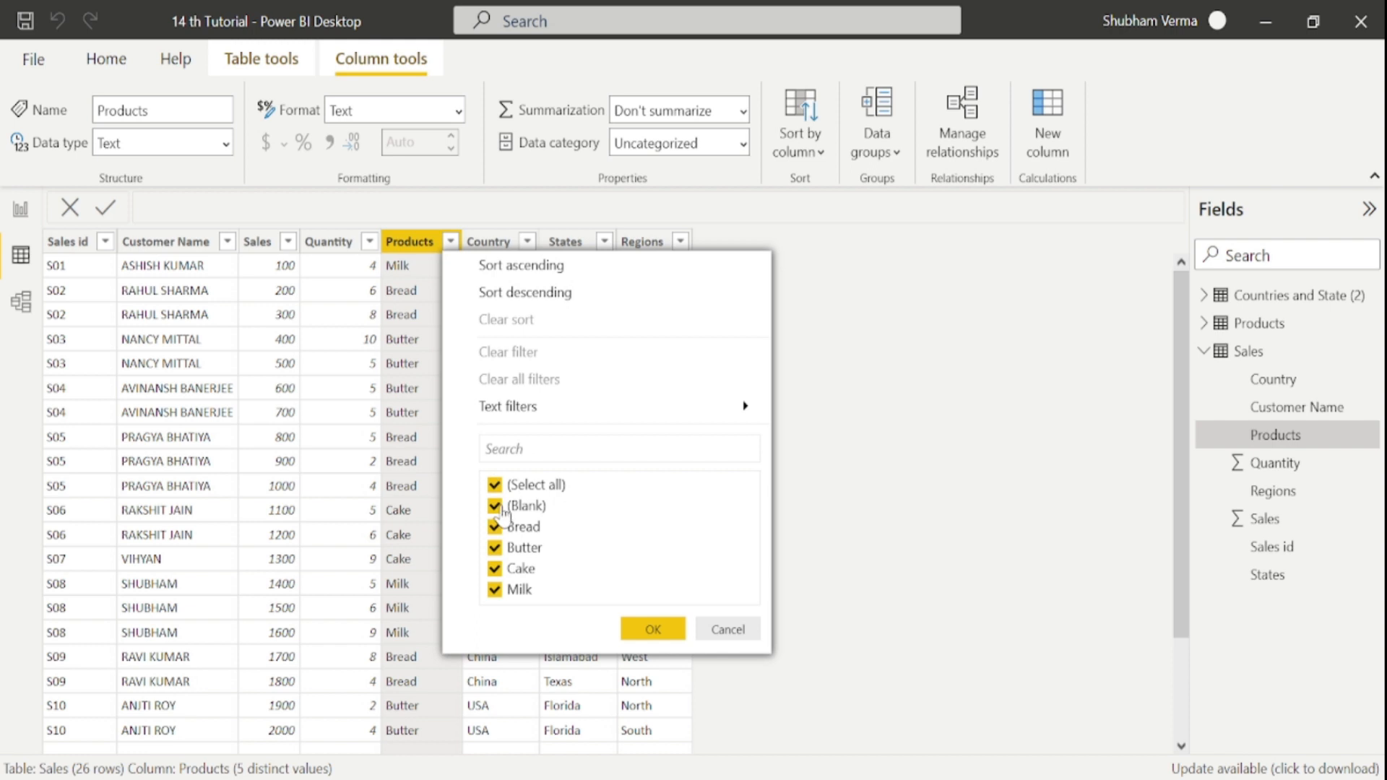
left_click(500, 488)
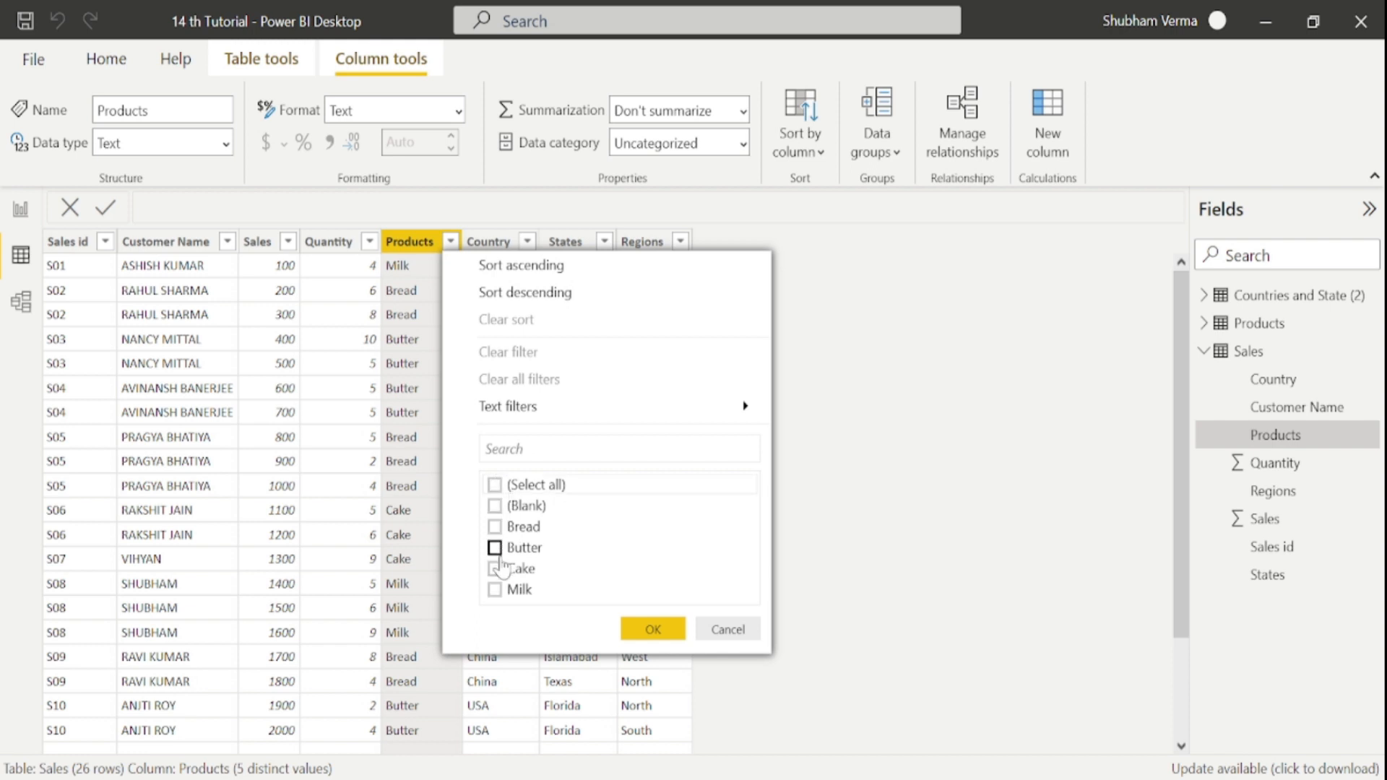
left_click(495, 589)
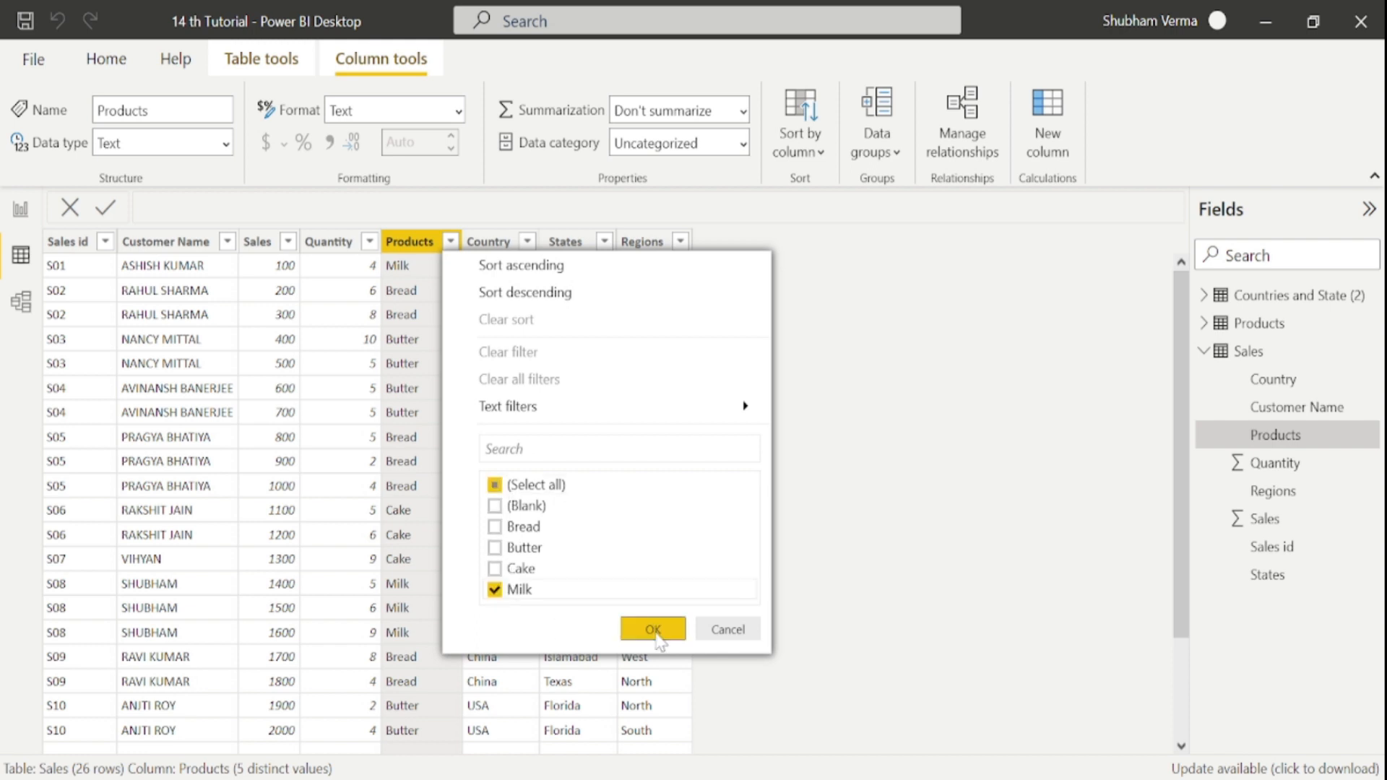
left_click(654, 631)
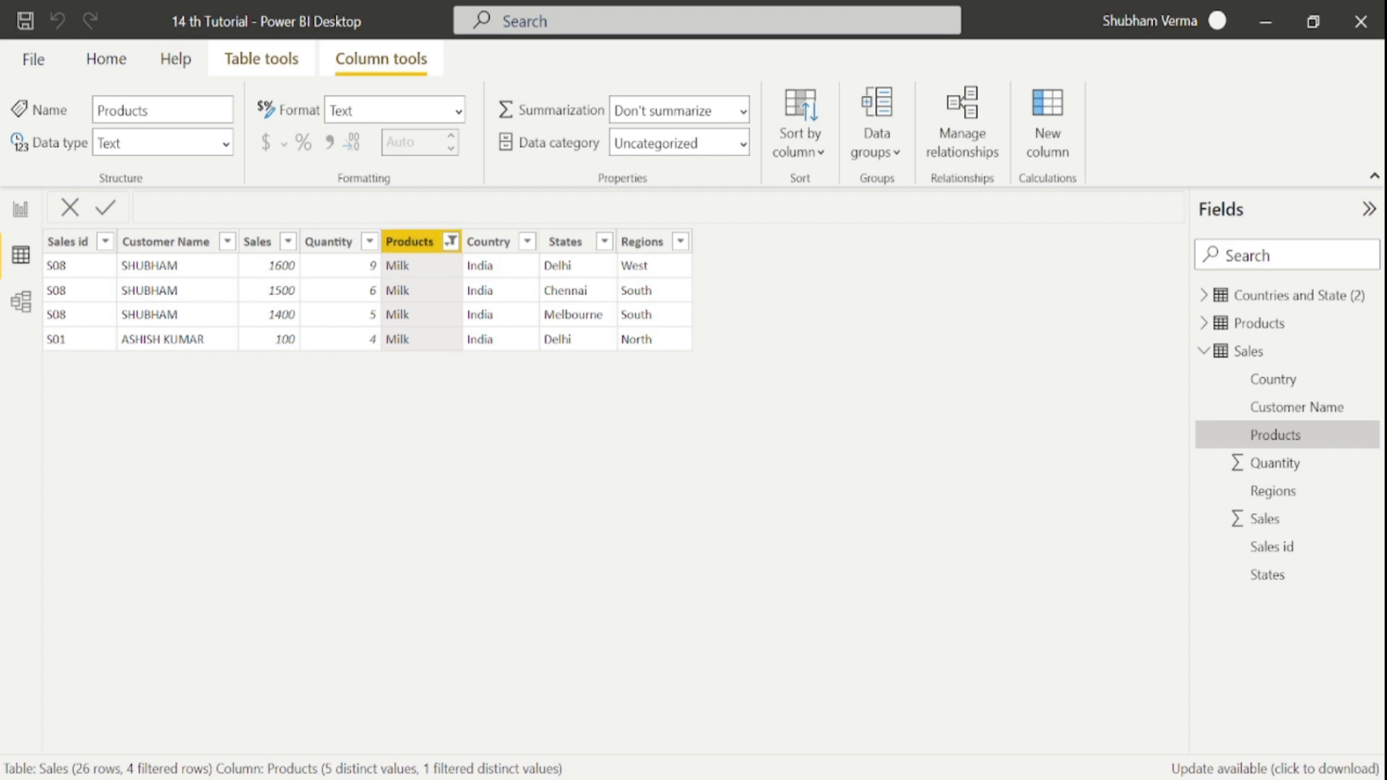
Open the Windows Calculator and add the Milk sales amounts 1600, 1500, 1400 and 100
key("alt+q")
type("cal")
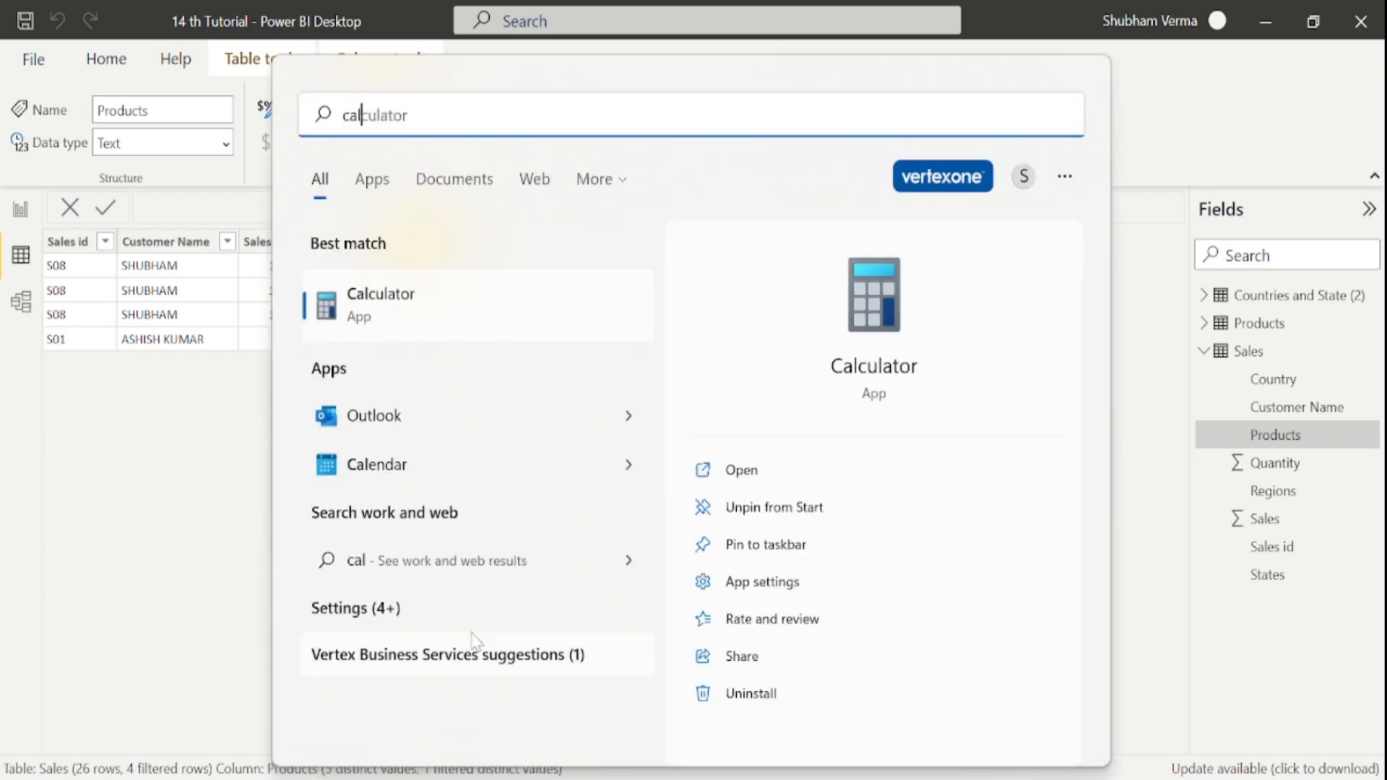
left_click(455, 302)
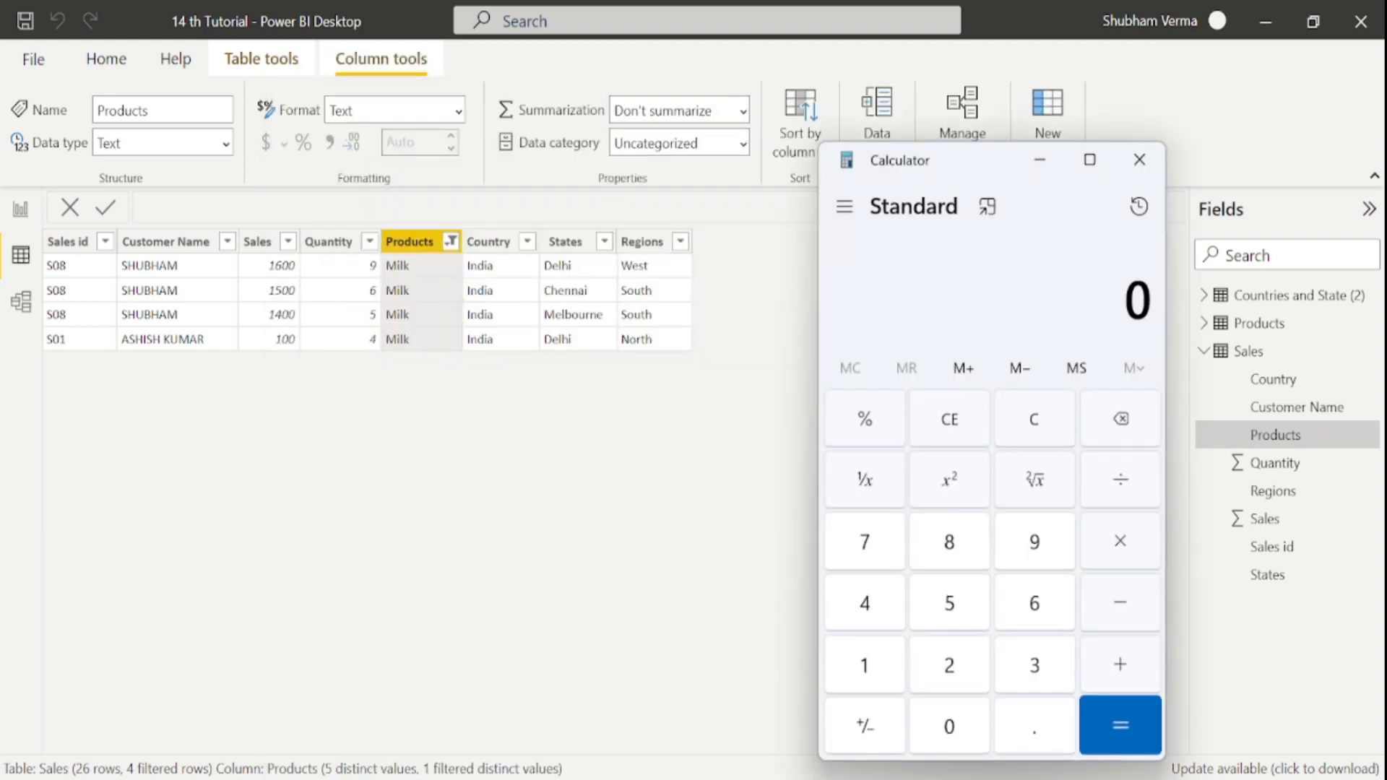
type("1600")
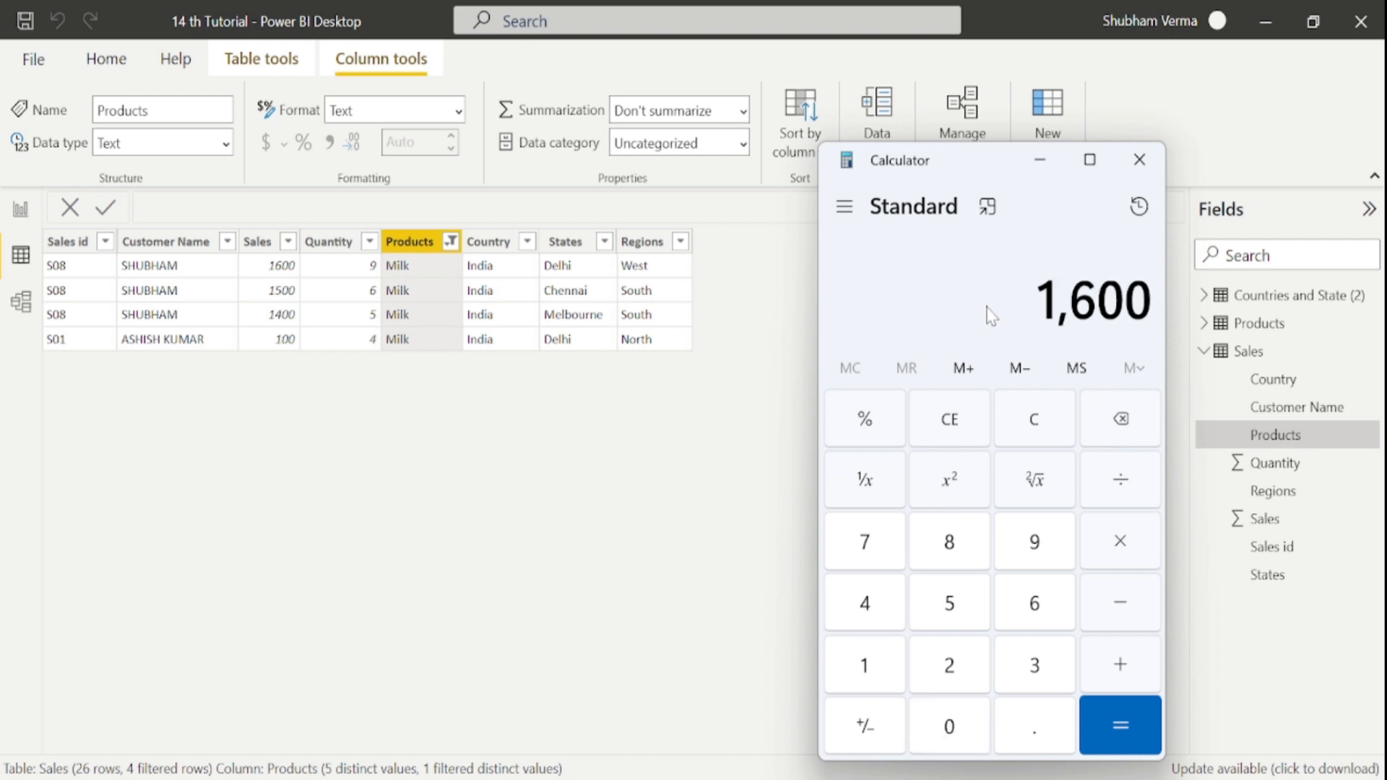
type("+1500")
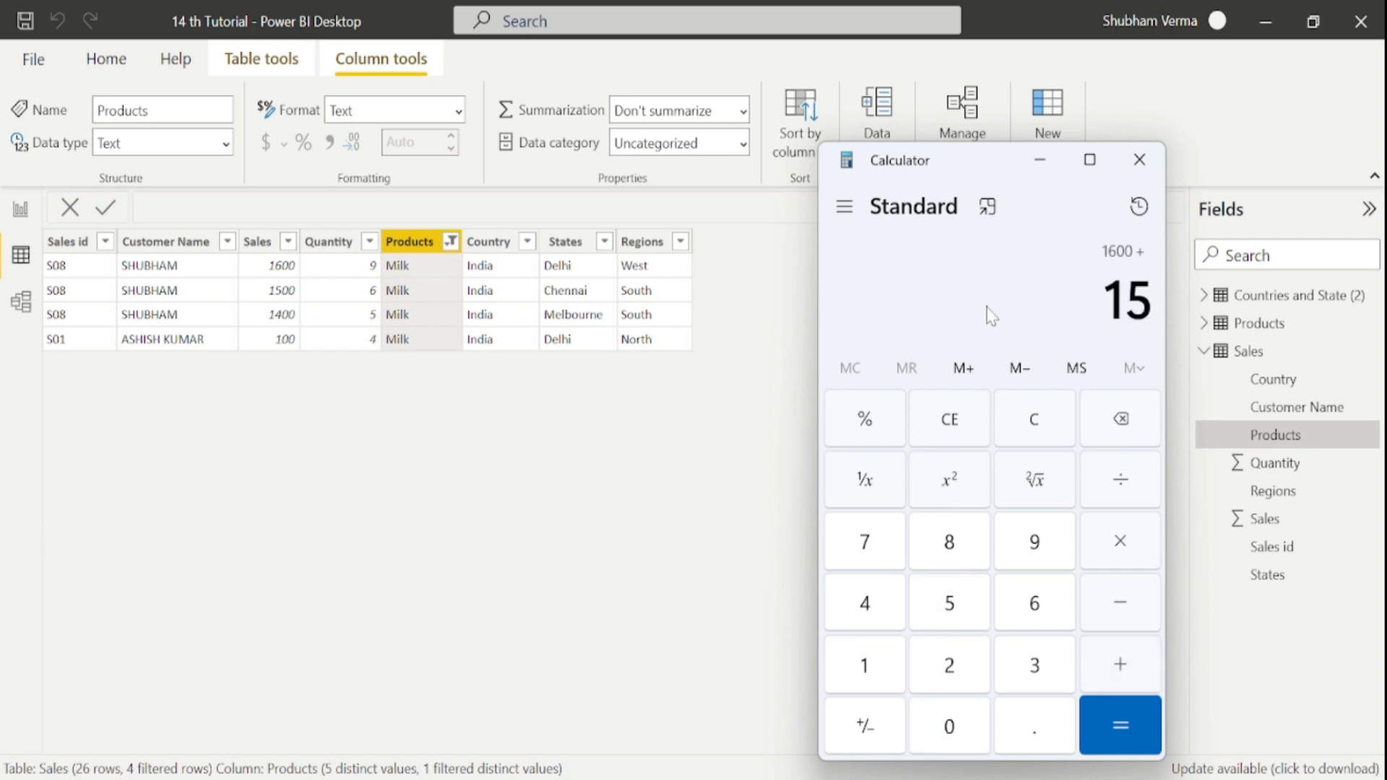
type("+")
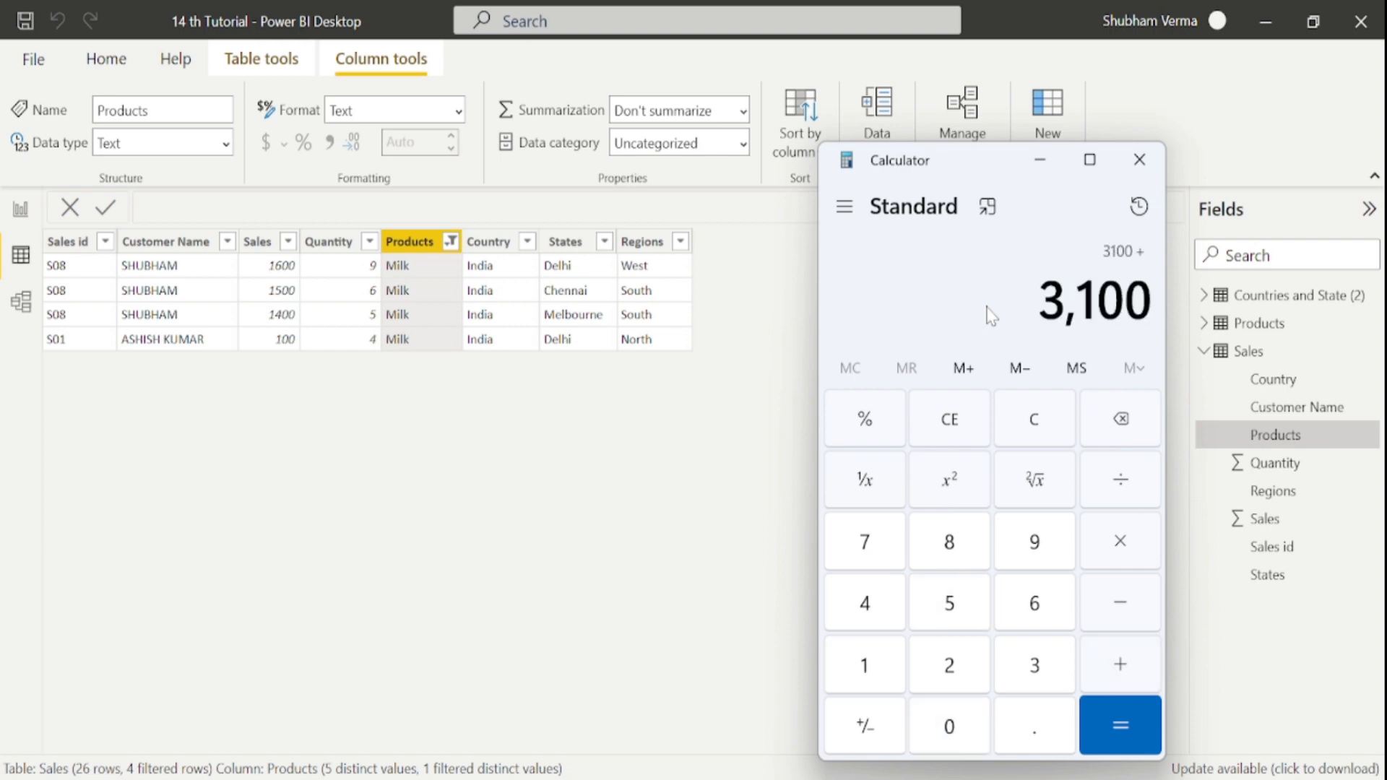
type("1400")
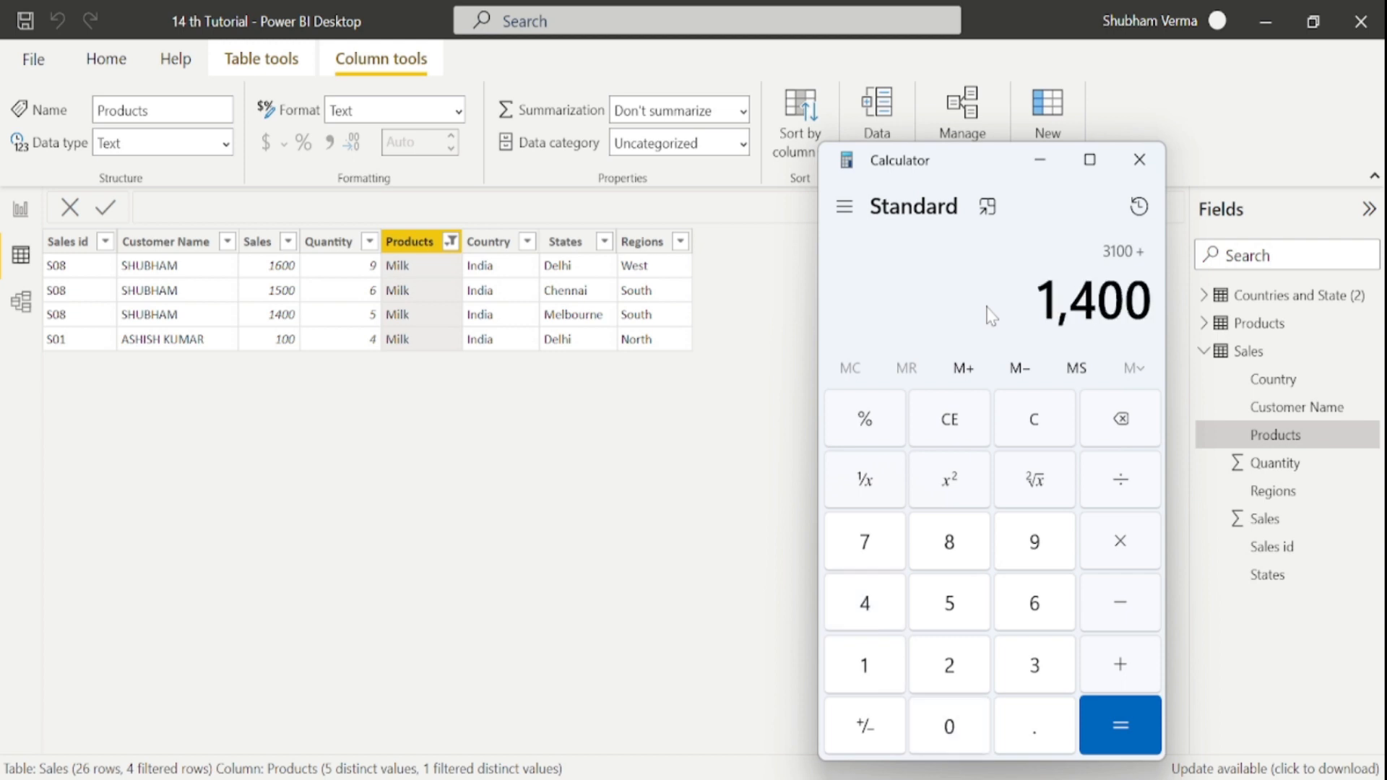
type("+100")
key("Return")
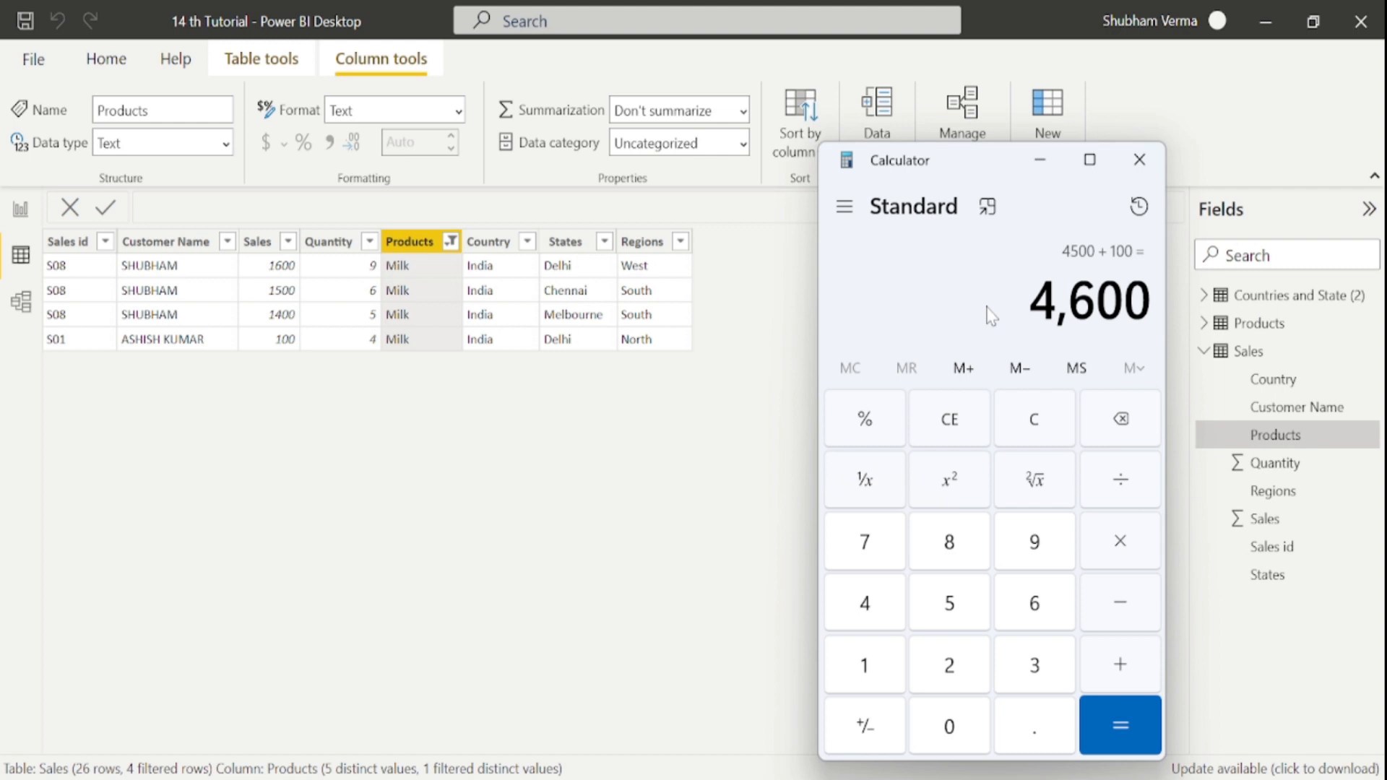
Compare the calculated Milk total with the Milk rows of the Product wise Sales table on the report page
left_click(20, 217)
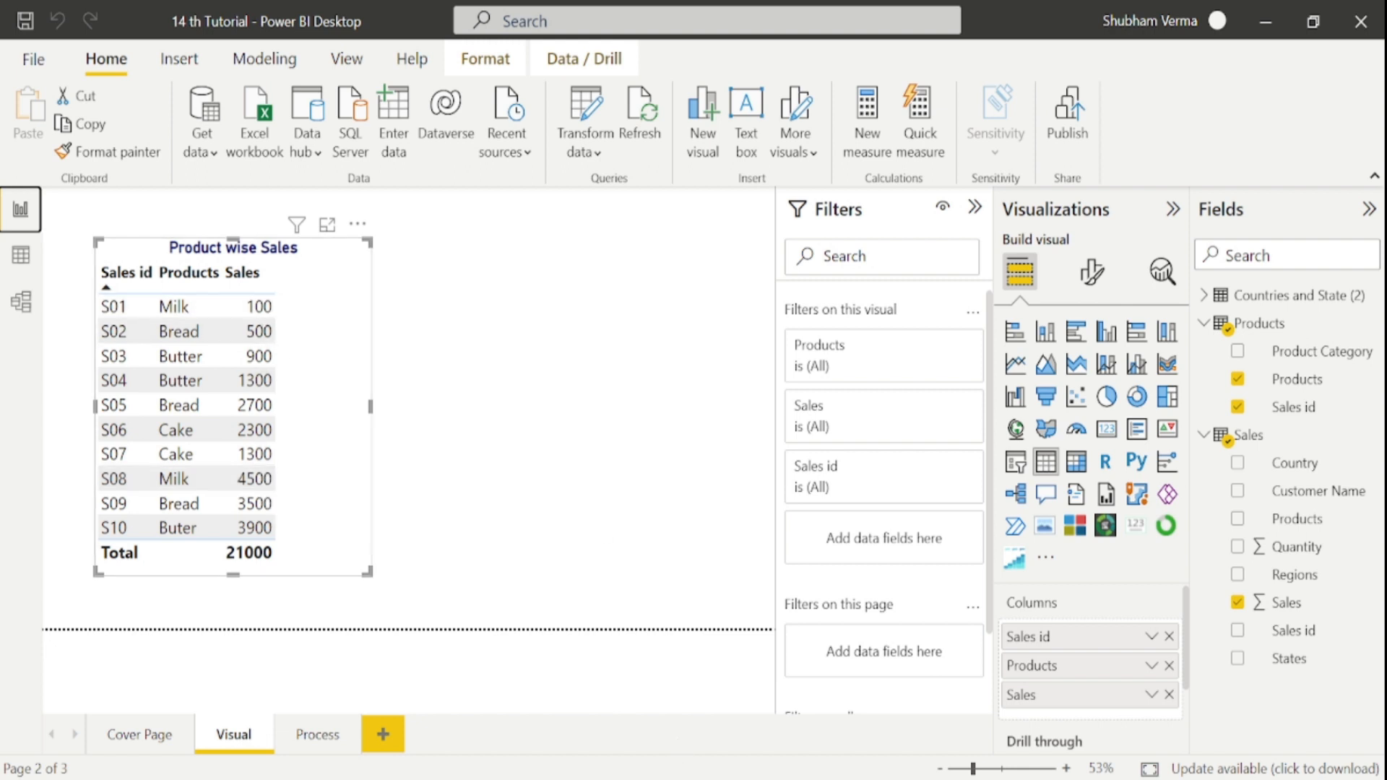
key("alt+Tab")
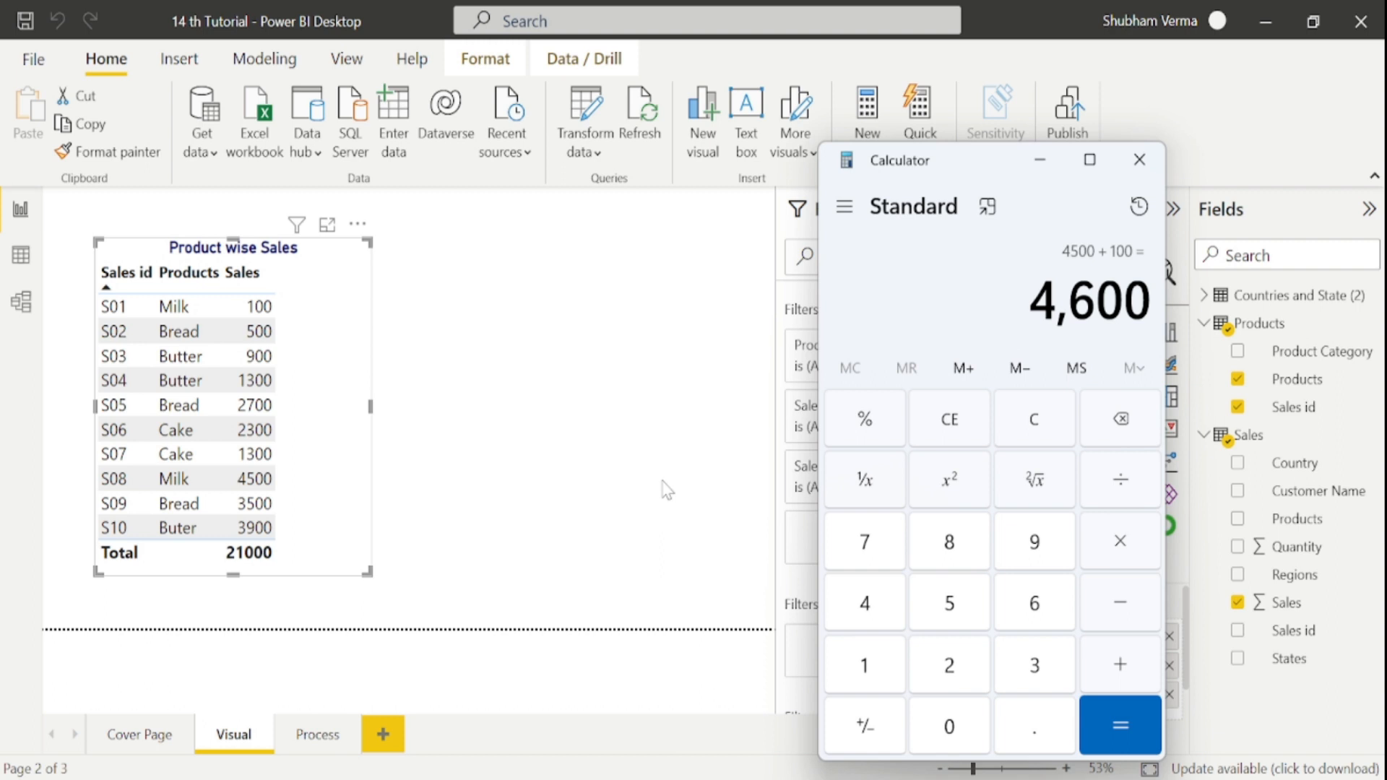
key("alt+Tab")
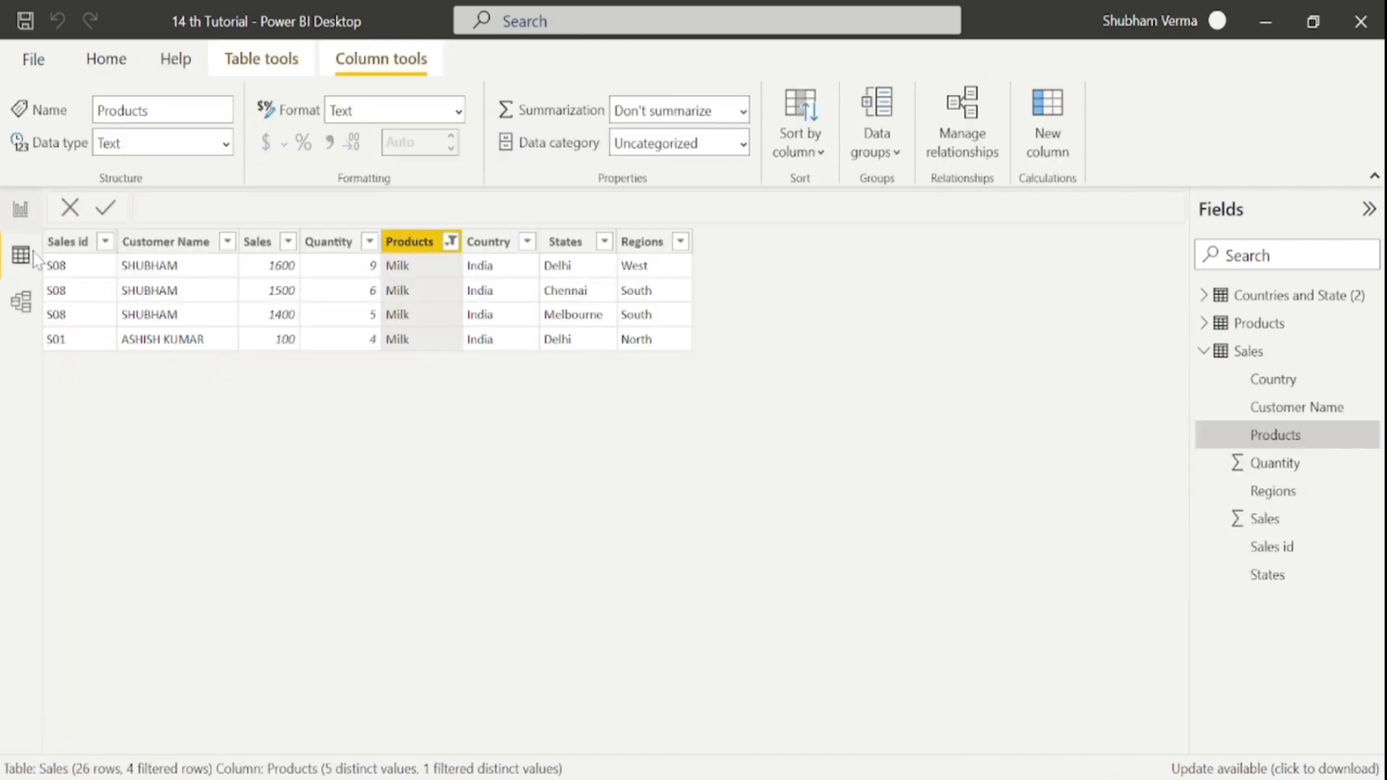
Return to the Sales table data and filter the Products column to Cake instead of Milk
left_click(32, 257)
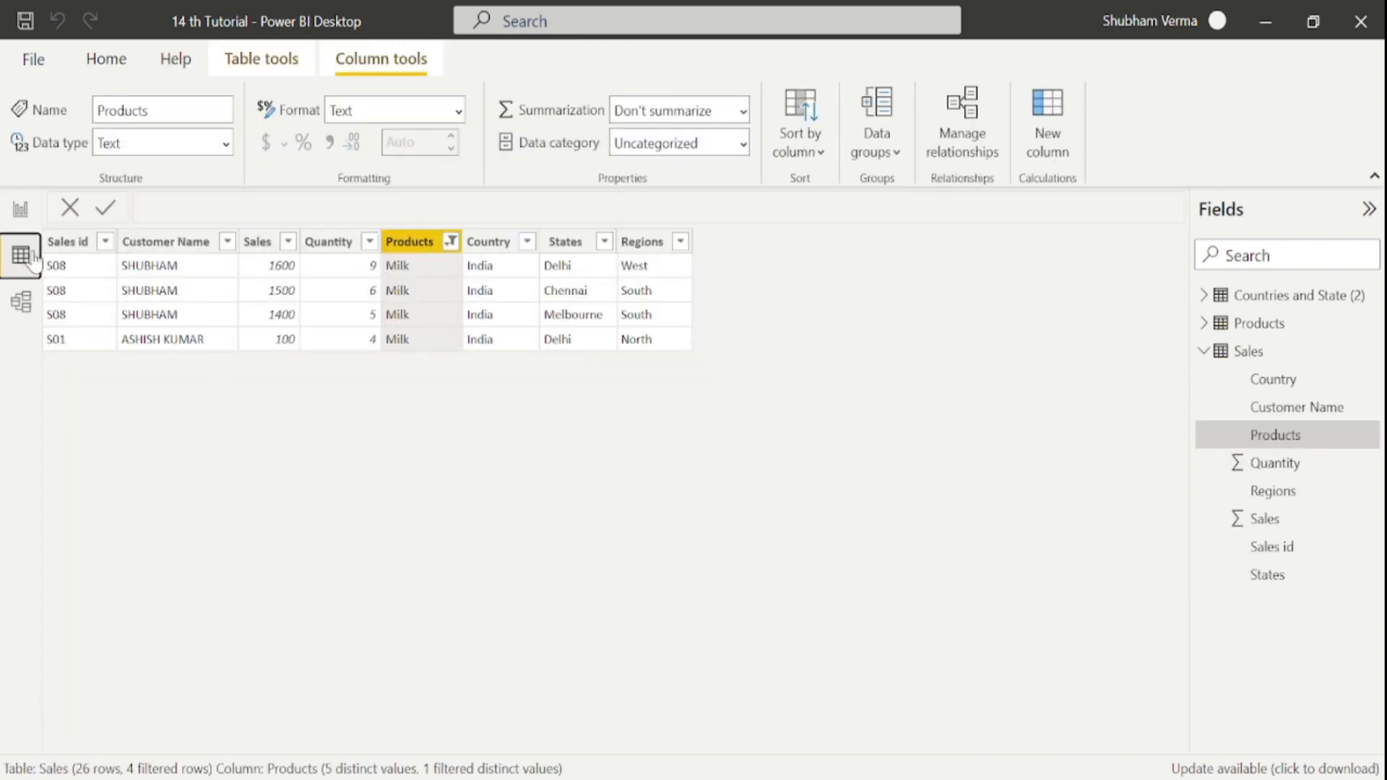
left_click(451, 241)
left_click(495, 590)
left_click(495, 568)
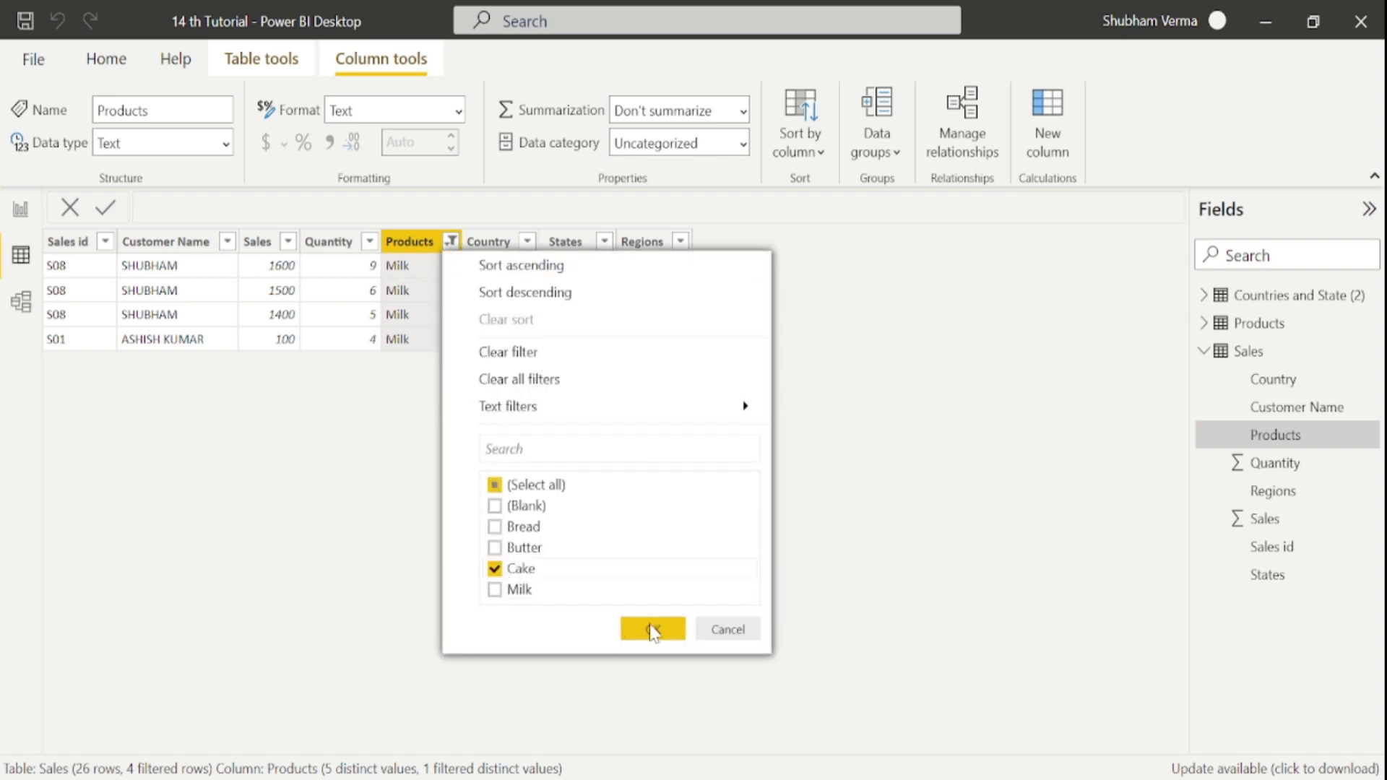
left_click(653, 628)
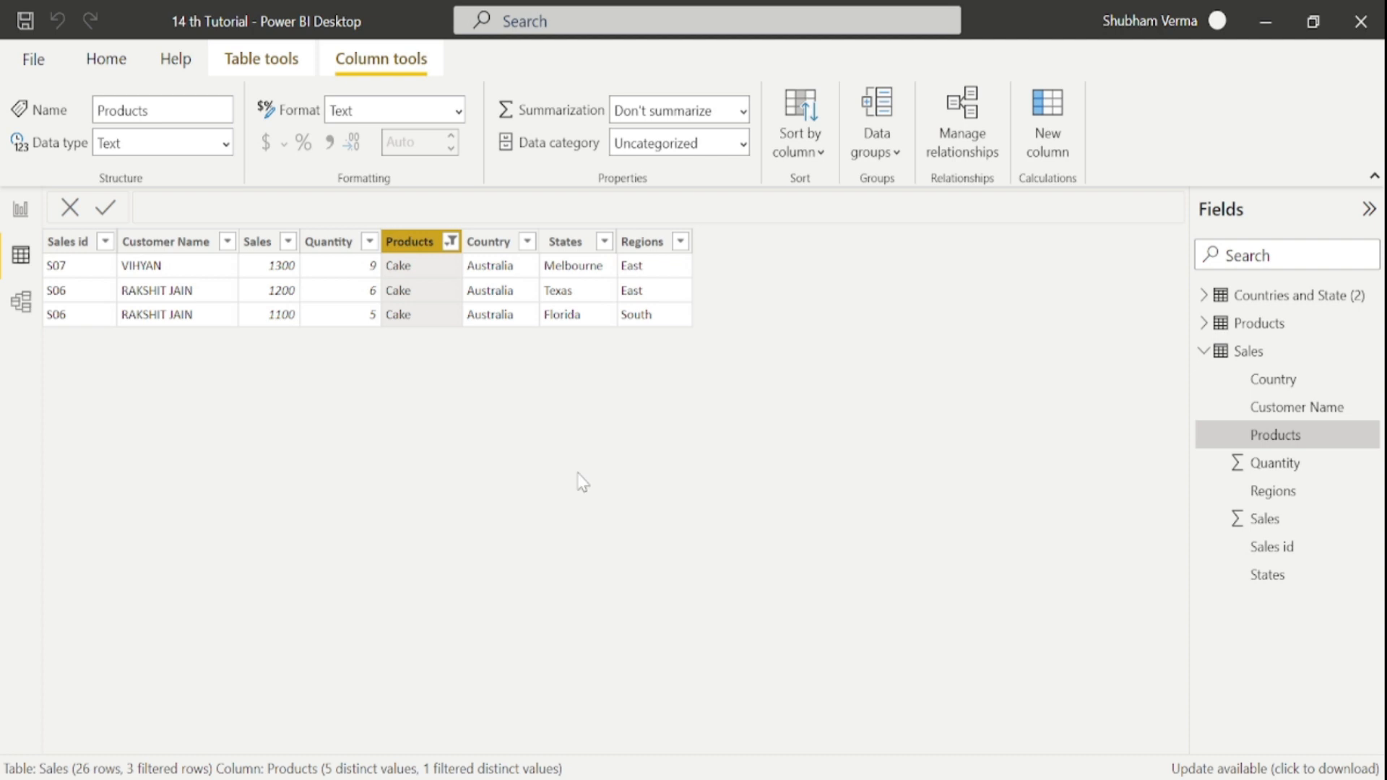
Switch to the Calculator, clear it and add the Cake sales amounts 1300, 1200 and 1100
key("alt+Tab")
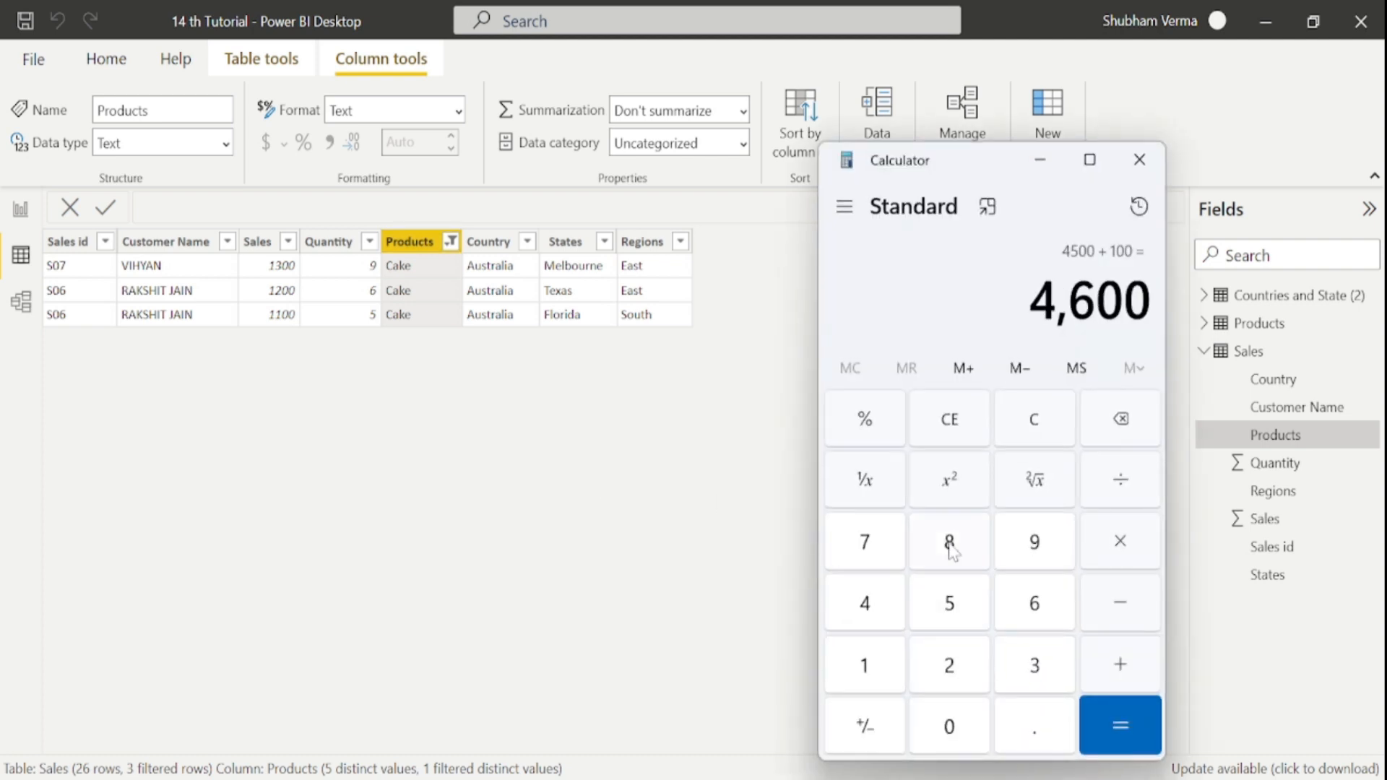
left_click(1030, 419)
type("1")
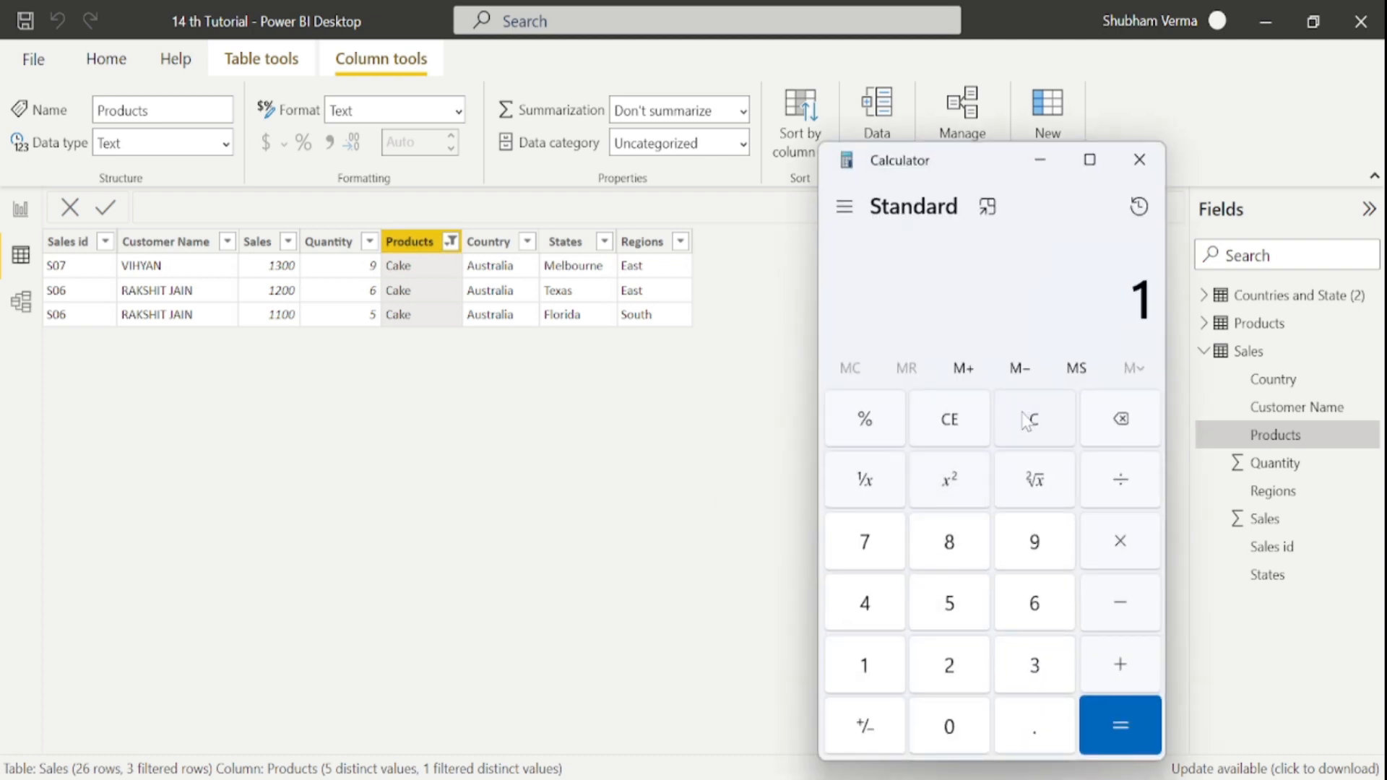
type("300+1200")
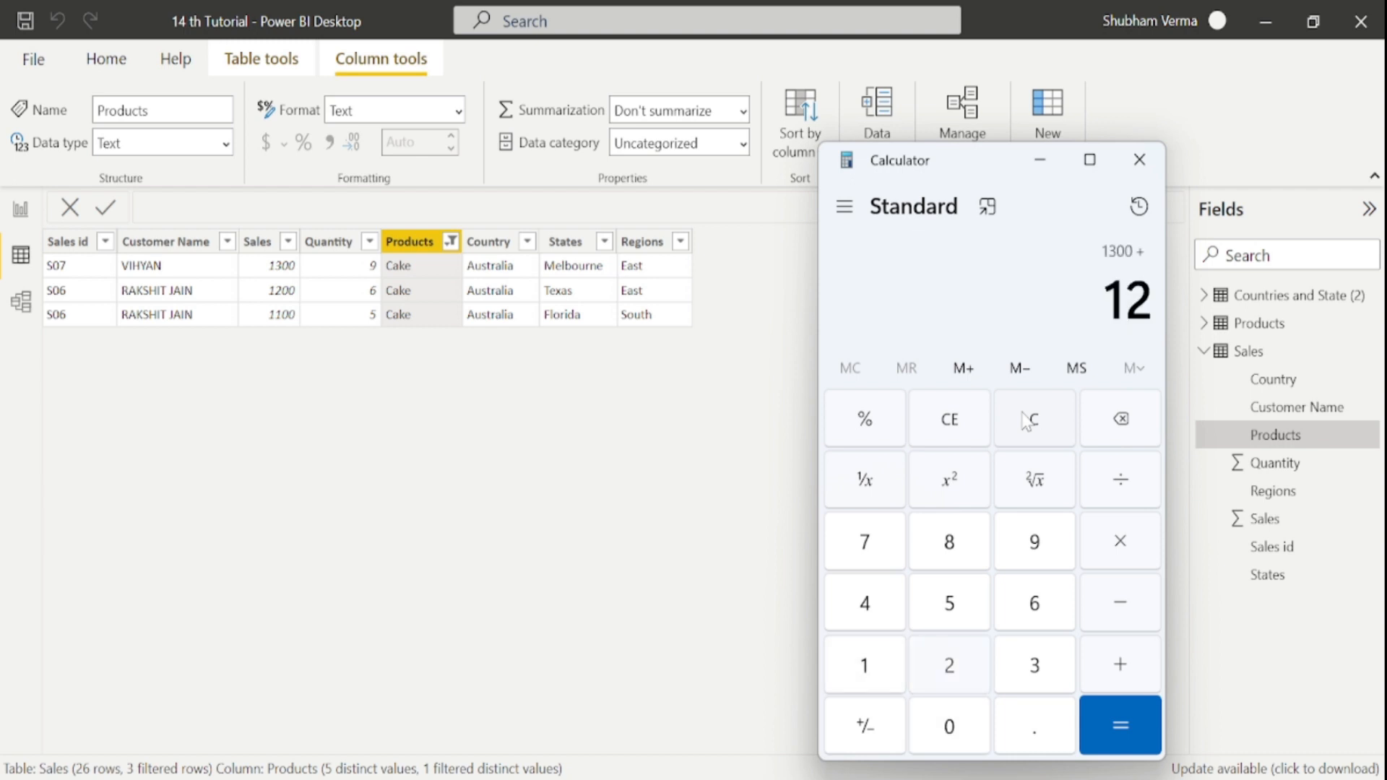
type("+11")
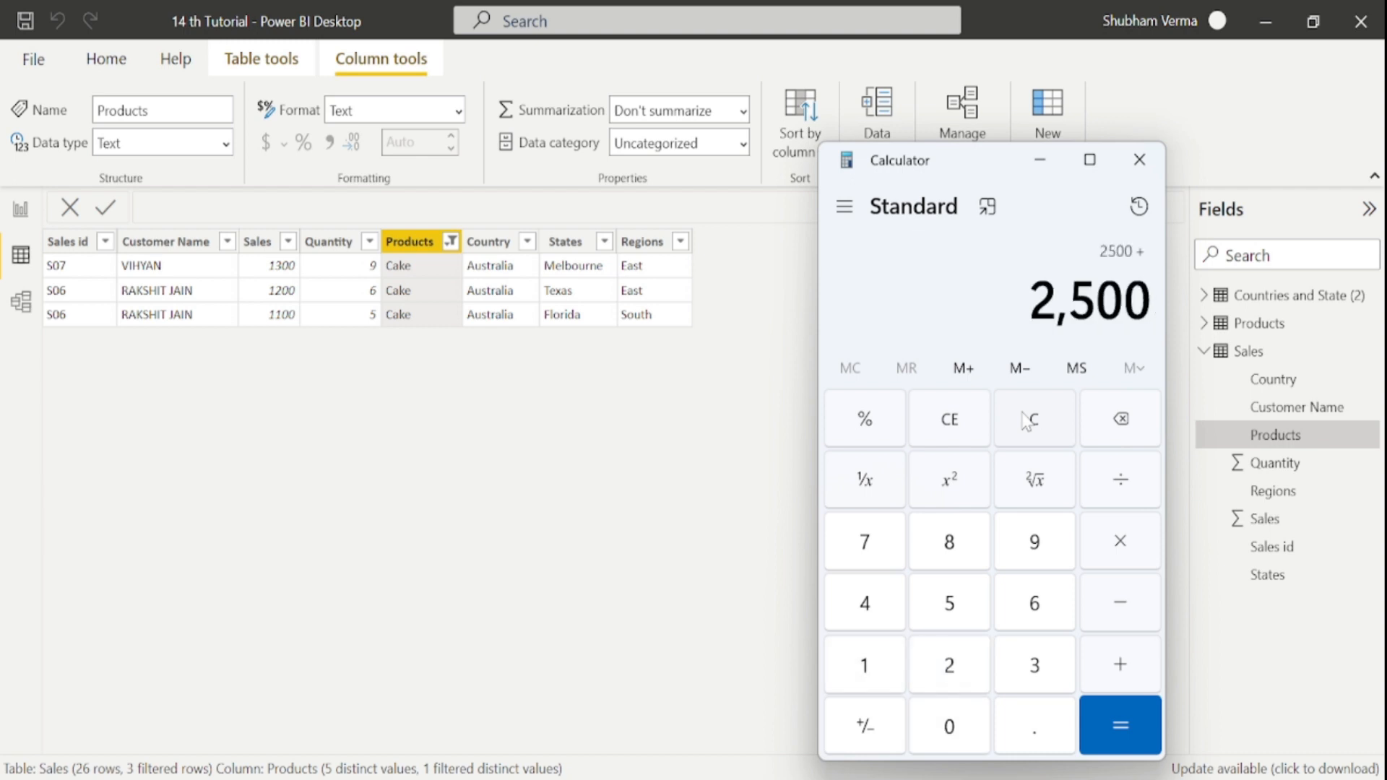
type("00")
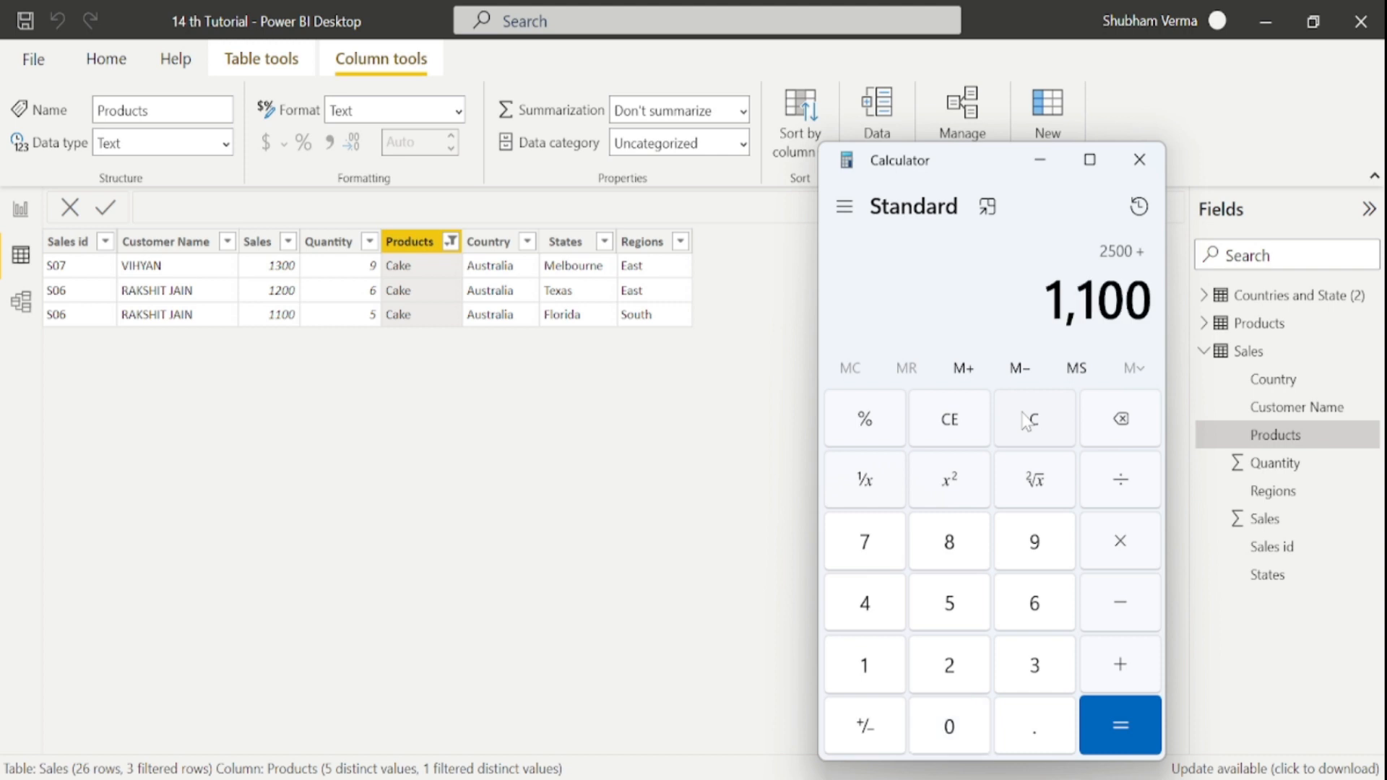
key("Return")
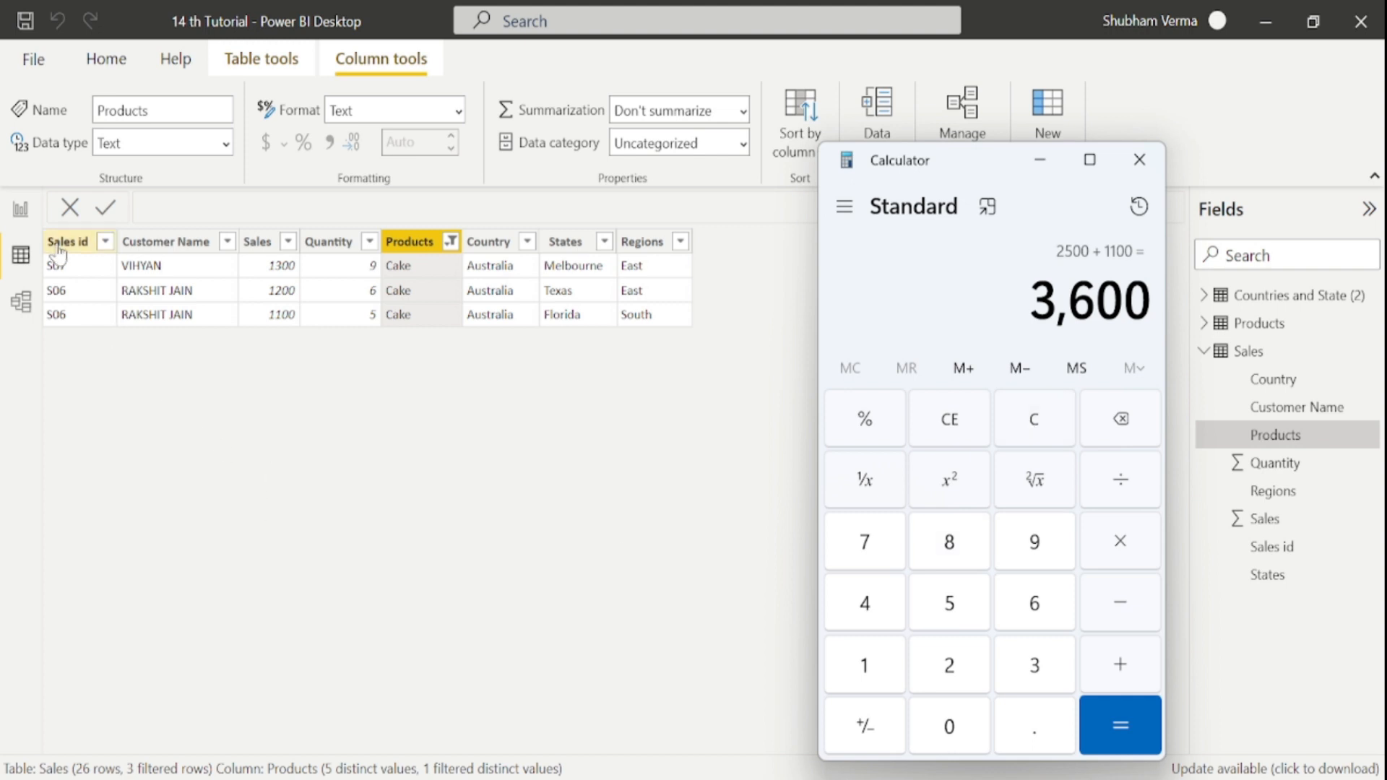
Return to the report page and add the Cake rows of Product wise Sales, 2300 and 1300, in the Calculator
left_click(21, 210)
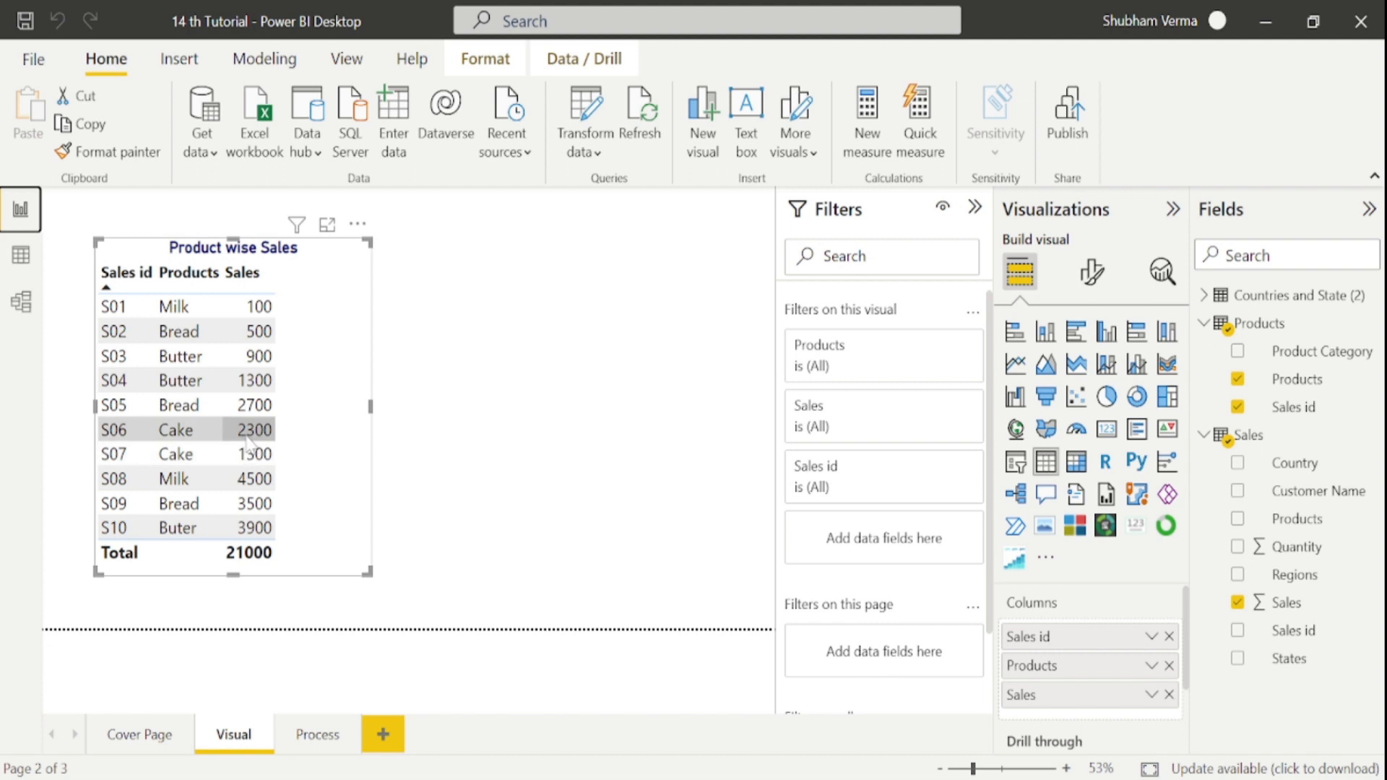
key("alt+Tab")
key("Escape")
type("2300 + ")
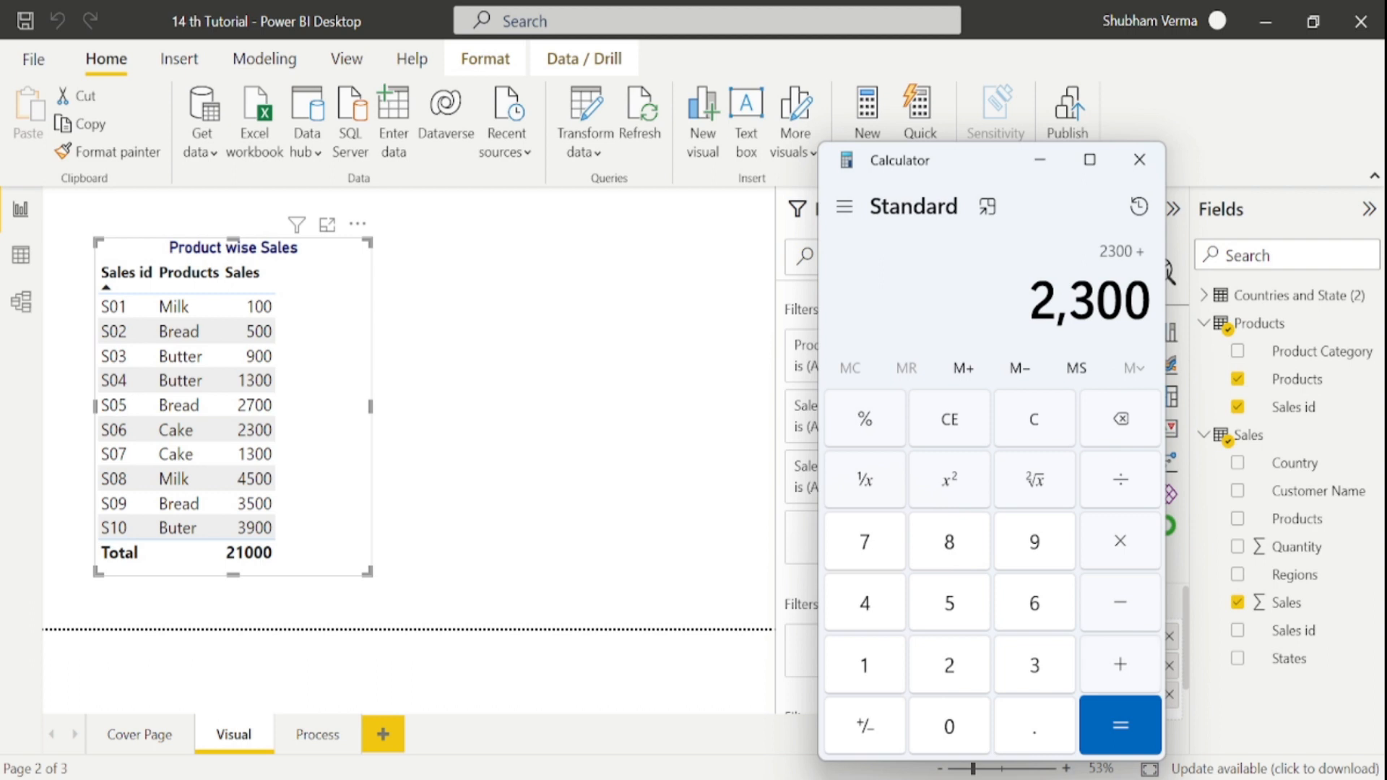
type("1300 =")
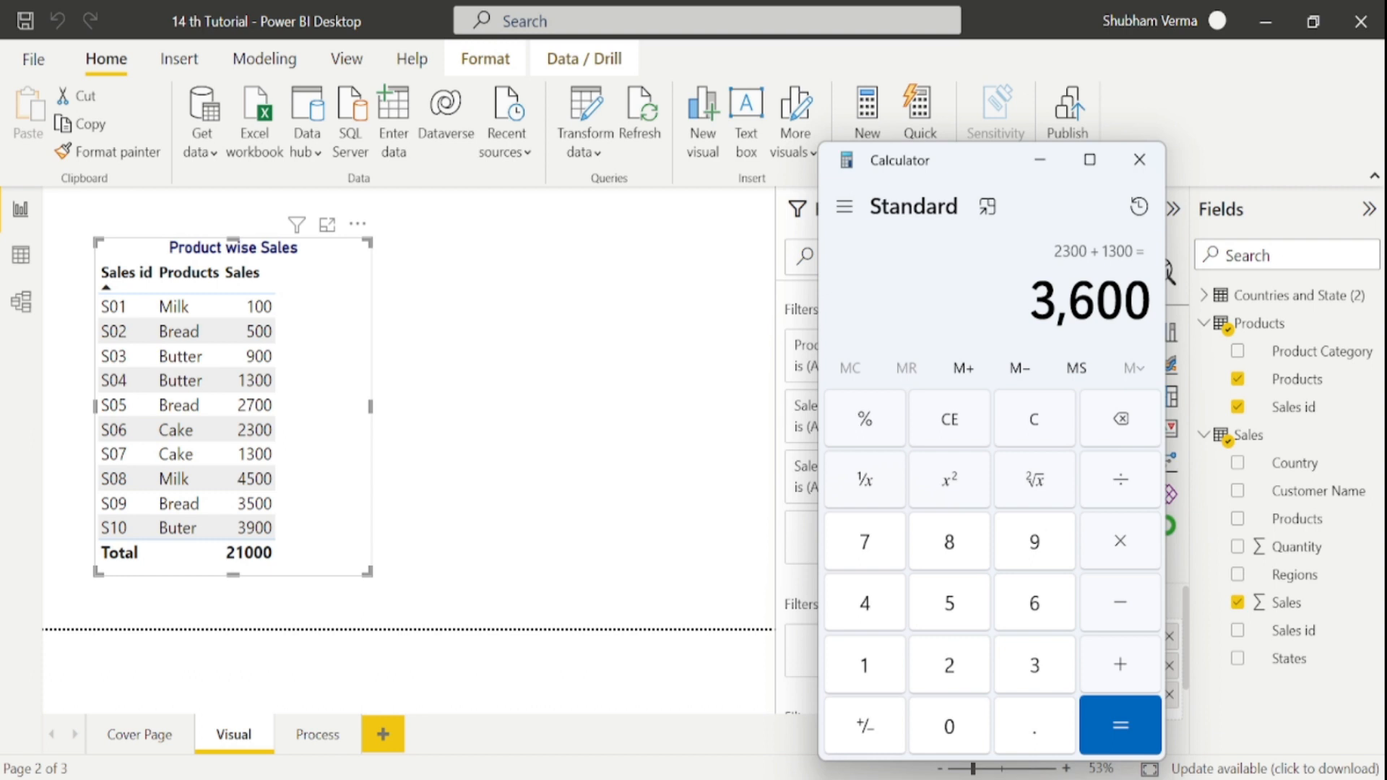
Duplicate the Product wise Sales table beside the original and replace the copy's Sales id and Products columns with Country from Countries and State (2)
left_click(590, 473)
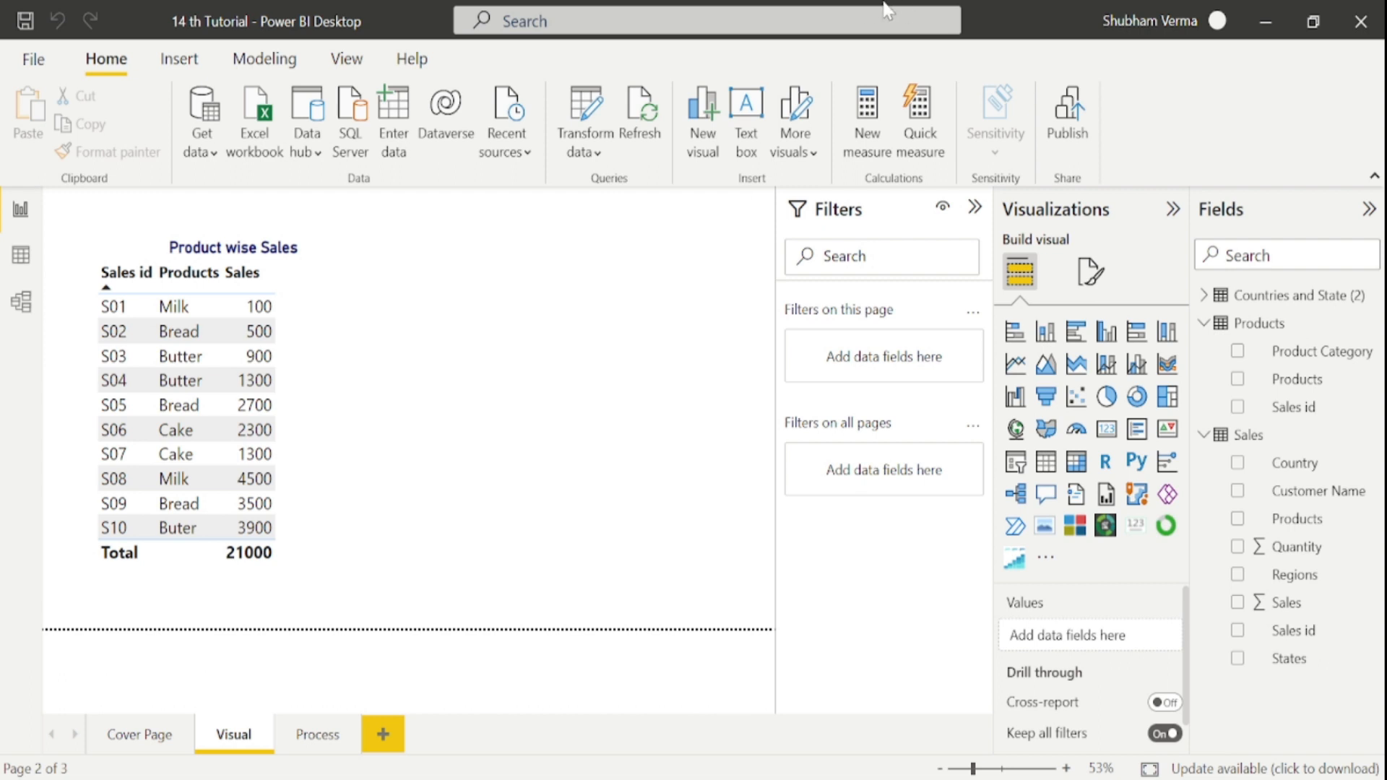
left_click(329, 266)
right_click(328, 266)
mouse_move(377, 358)
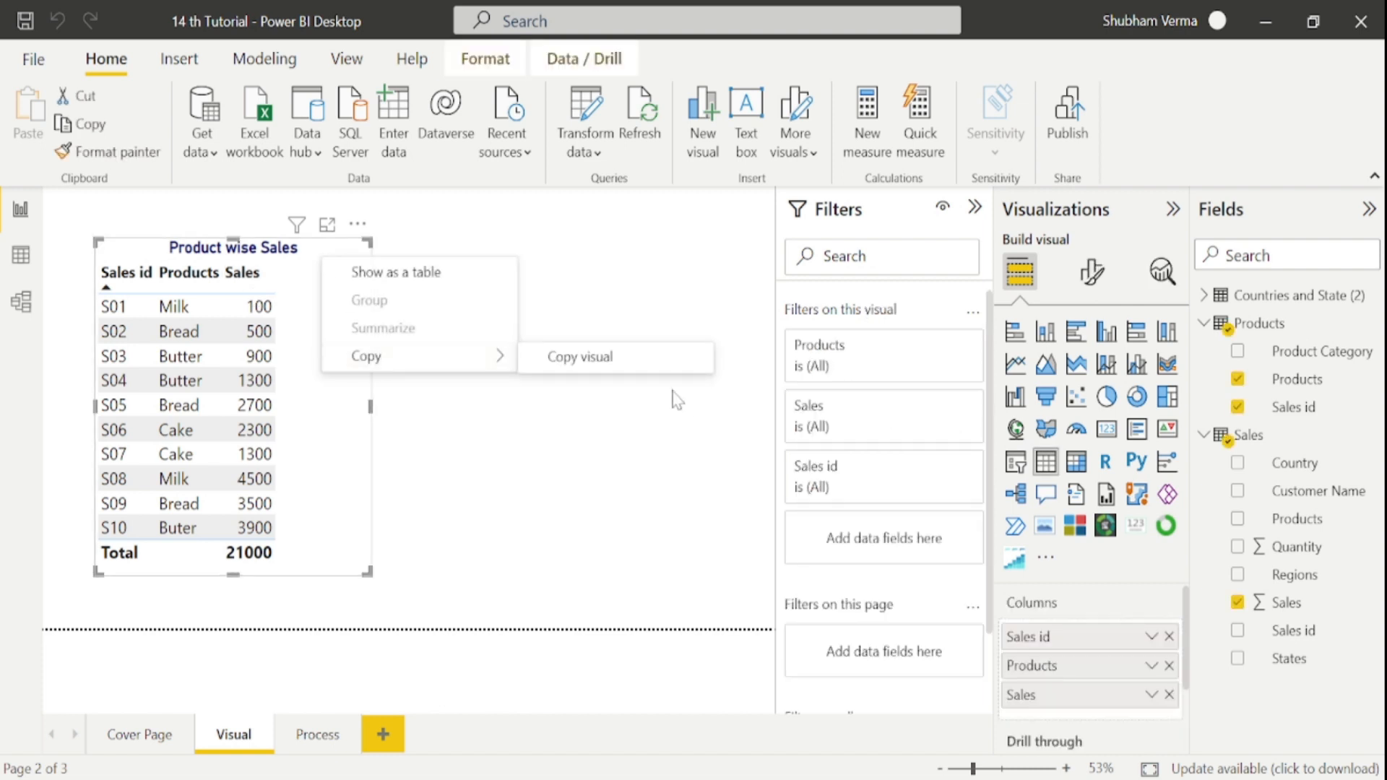
left_click(624, 374)
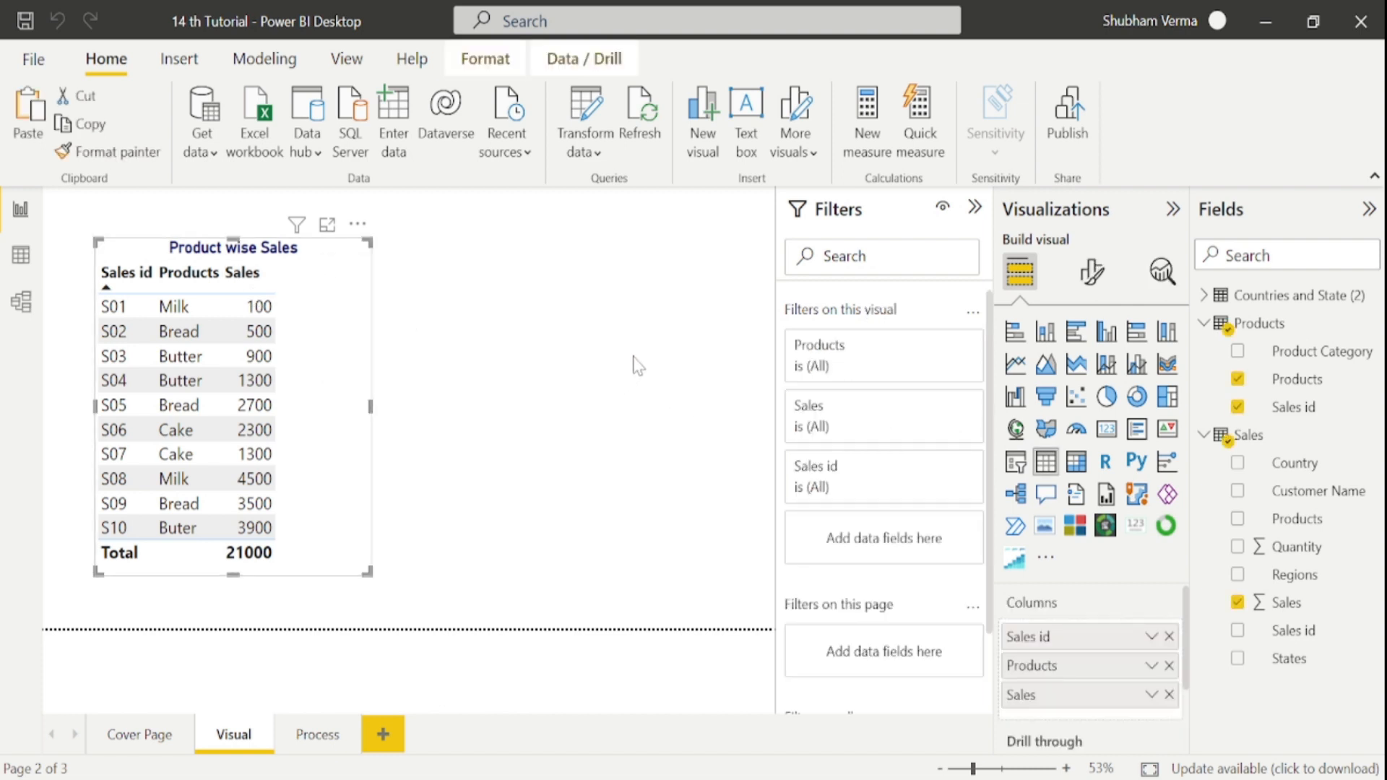
key("ctrl+v")
left_click_drag(366, 244, 699, 233)
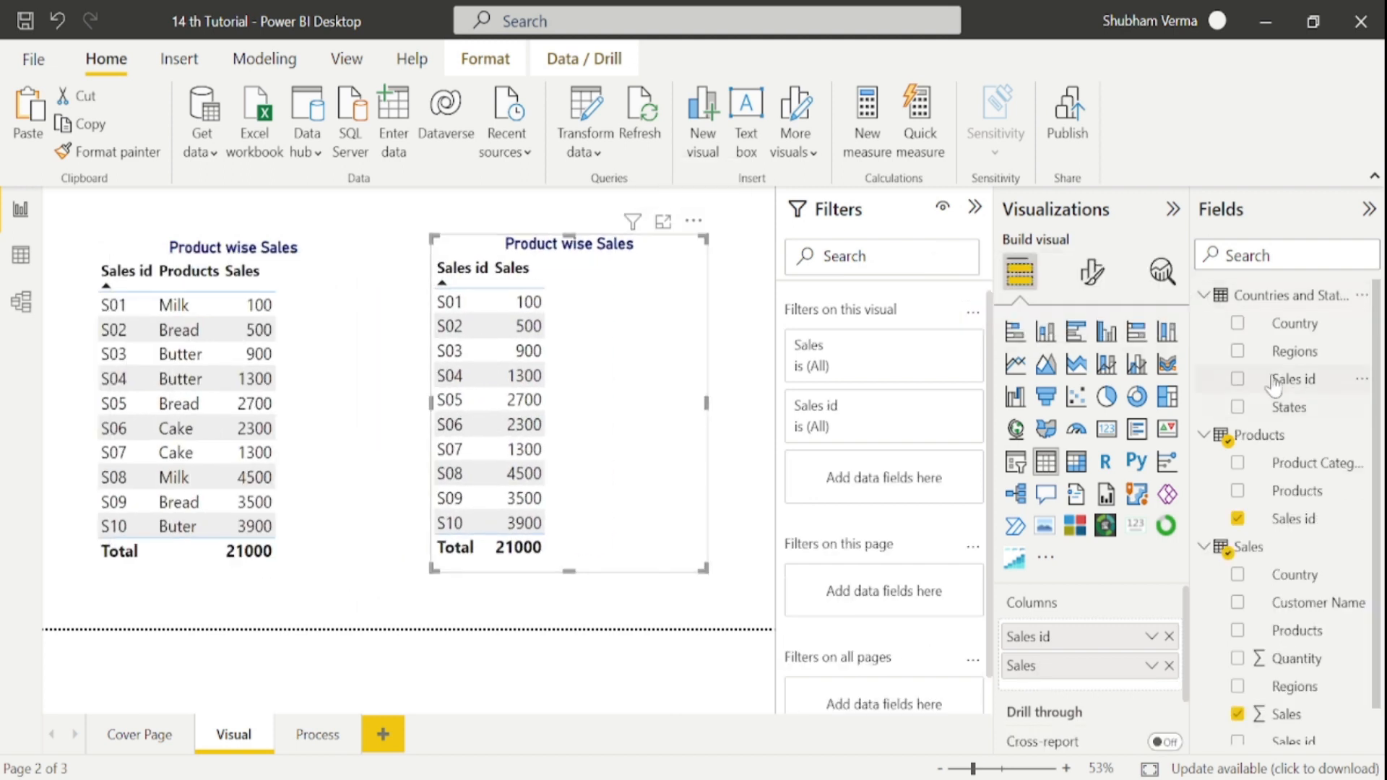
left_click_drag(1294, 323, 1104, 636)
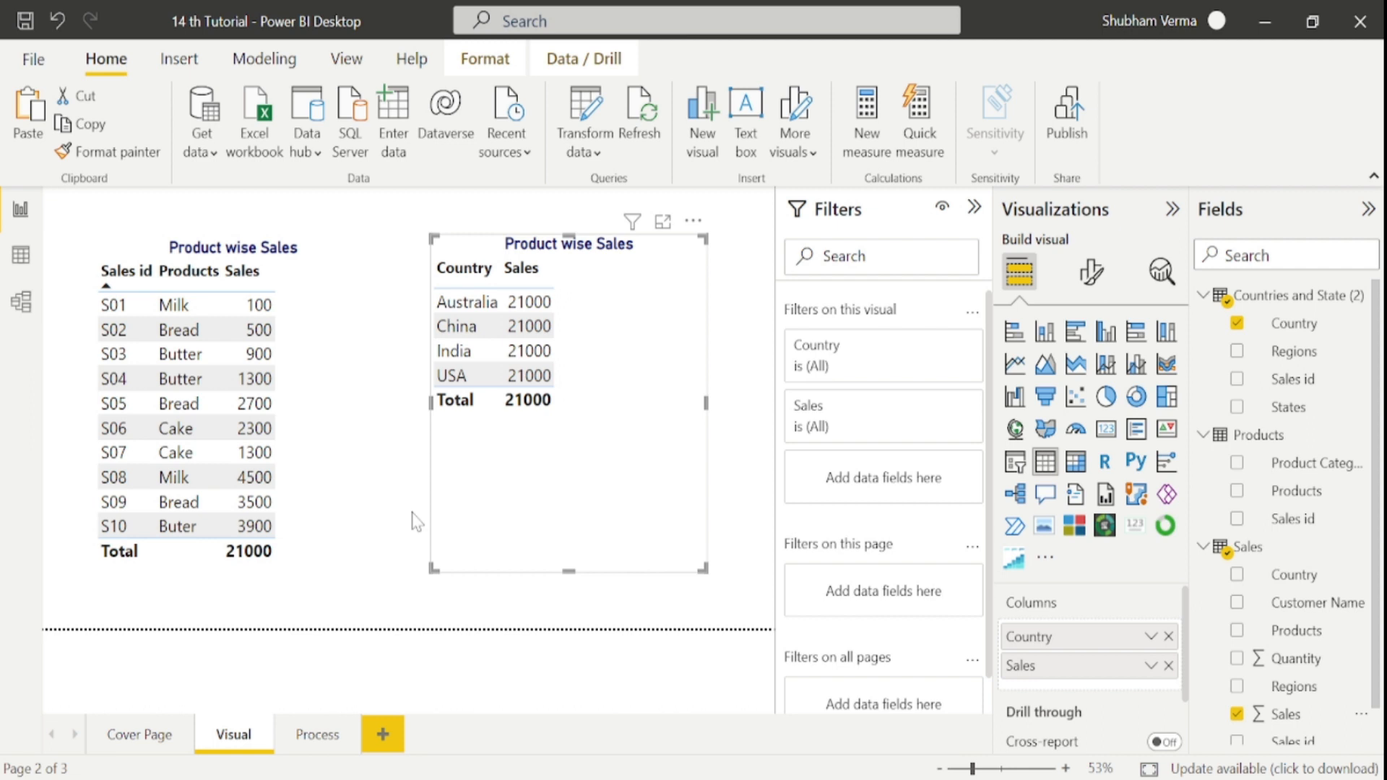
In the model view, rearrange the Products and Sales tables and relate Sales id in Countries and State (2) to Sales id in Sales
left_click(21, 304)
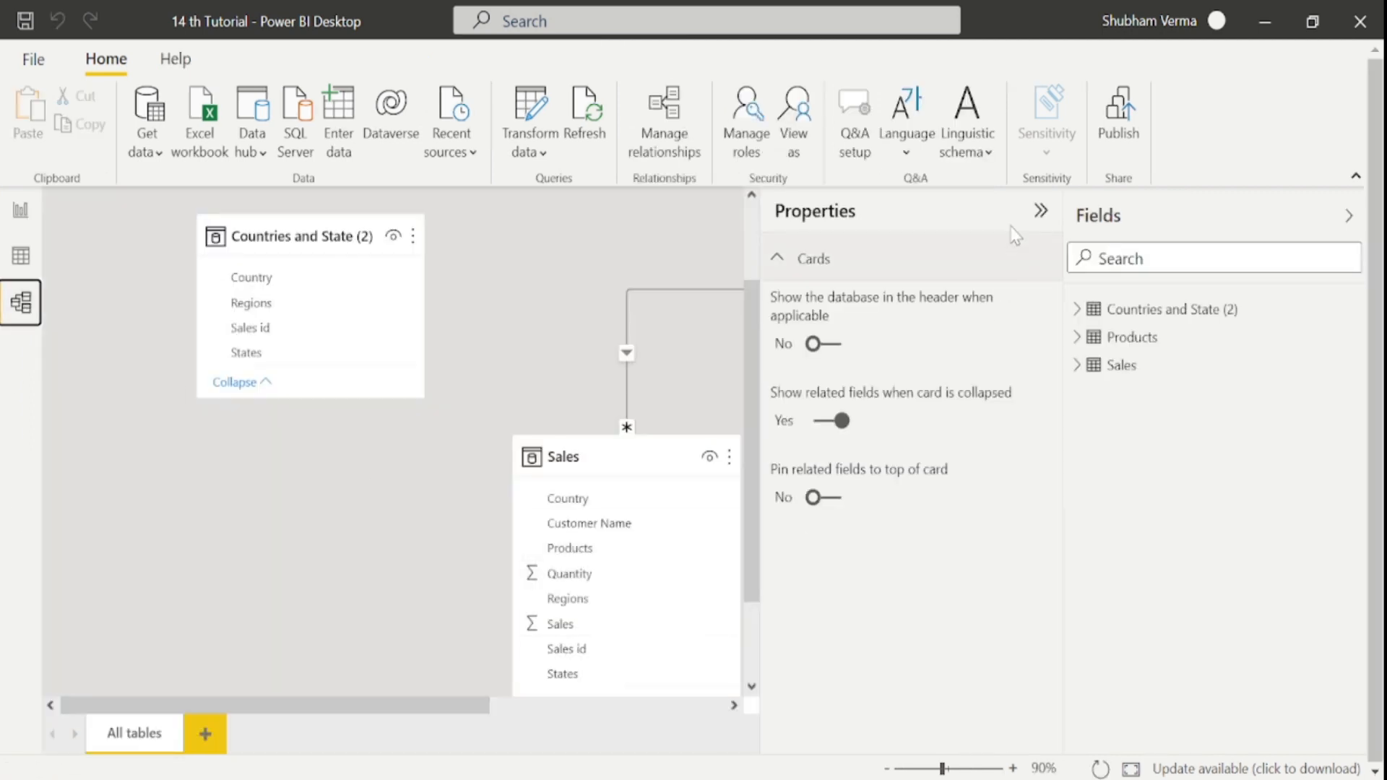
left_click(1038, 225)
left_click_drag(885, 223, 842, 215)
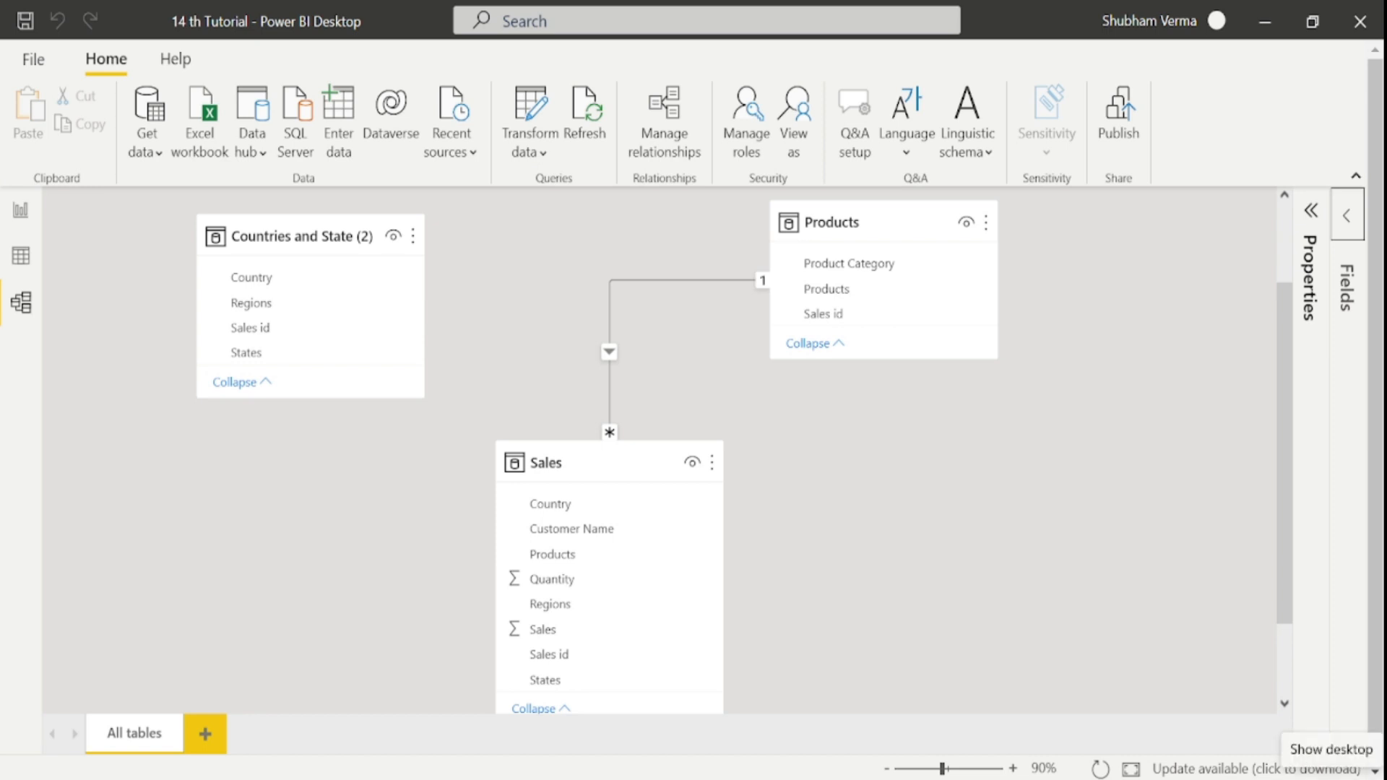
left_click_drag(652, 474, 645, 440)
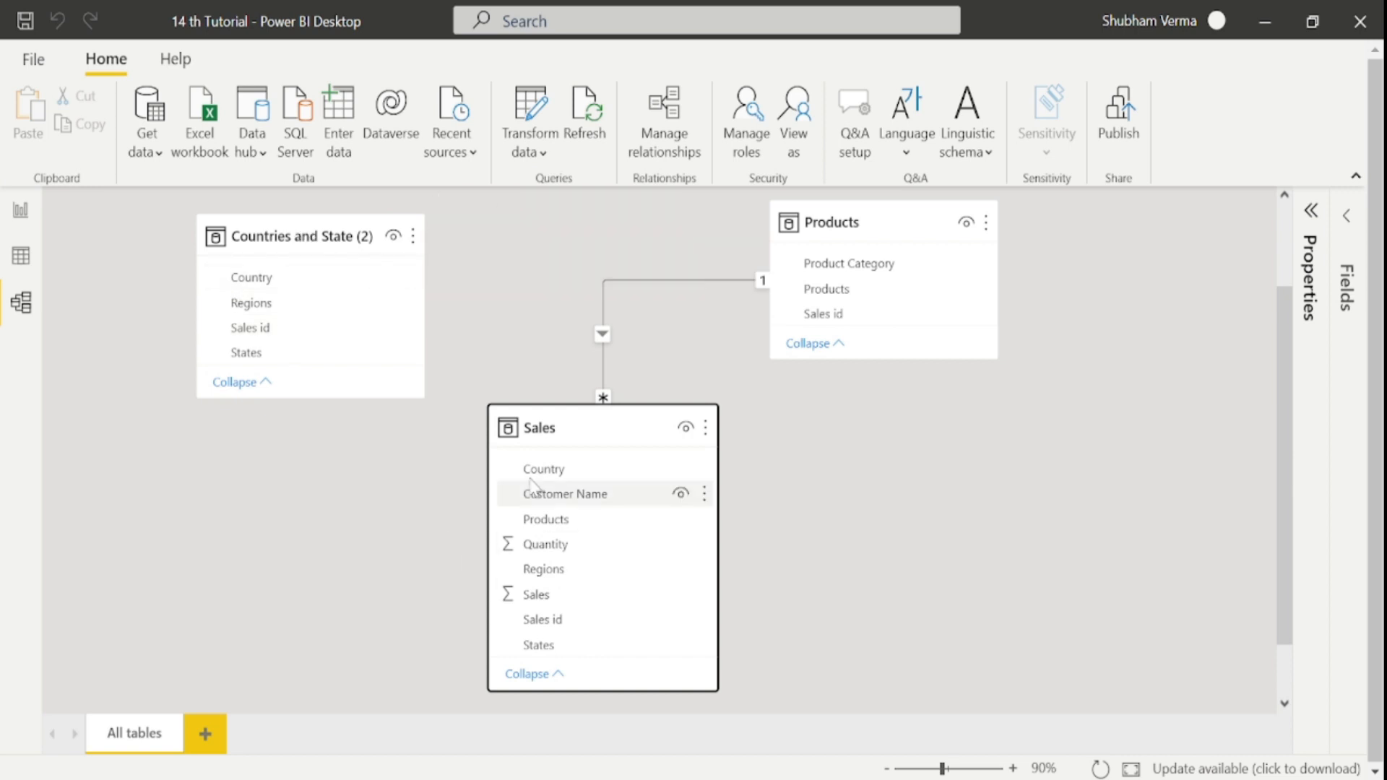
left_click_drag(279, 328, 575, 621)
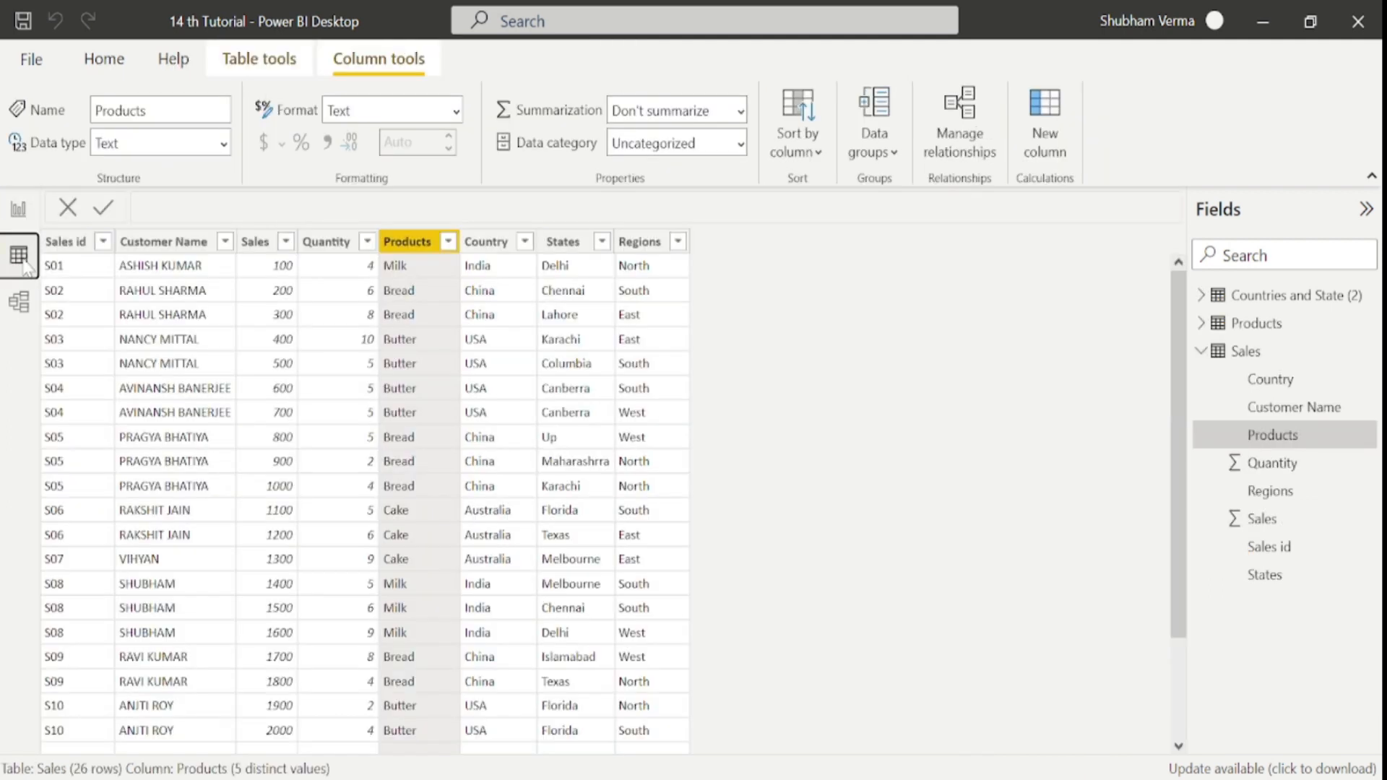
Show the Sales table data and filter its Country column to Australia only
left_click(28, 263)
left_click(527, 247)
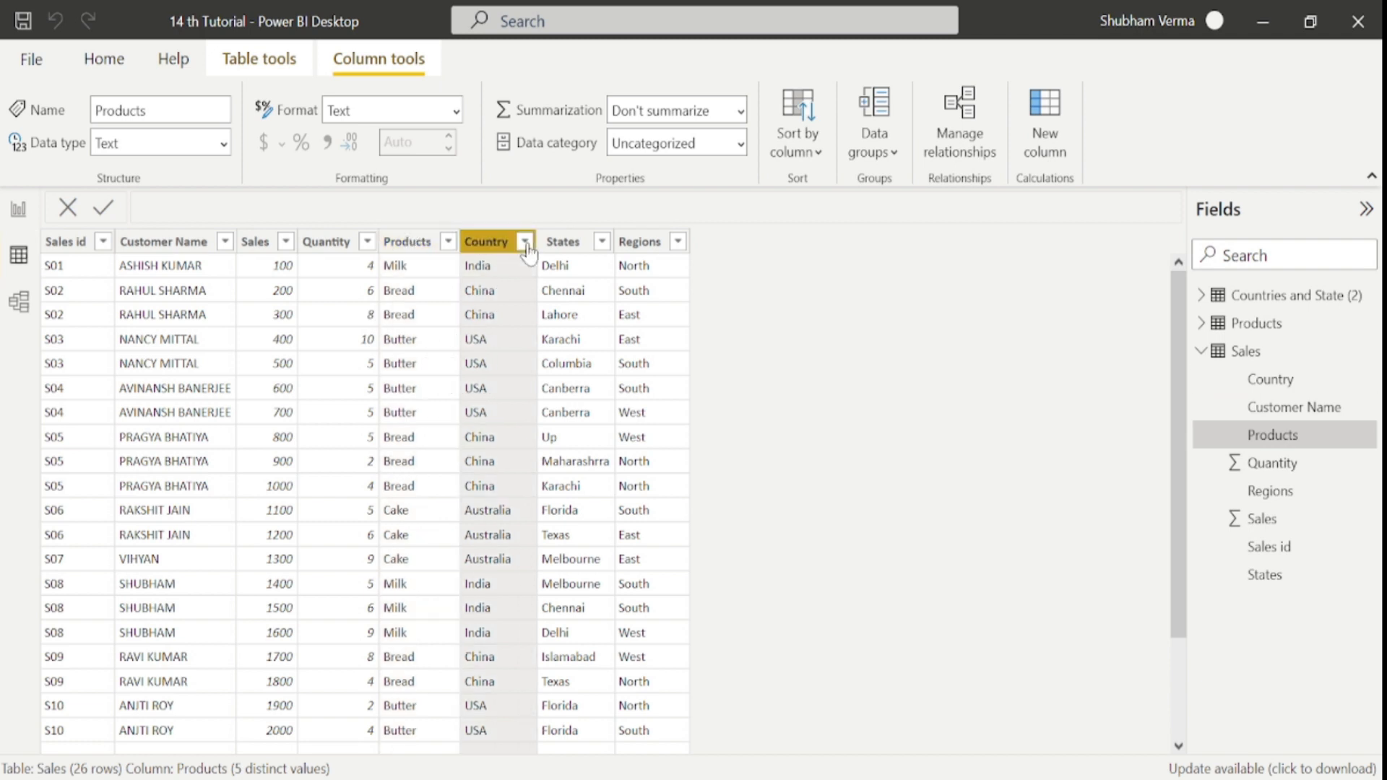
left_click(525, 243)
left_click(570, 485)
left_click(569, 527)
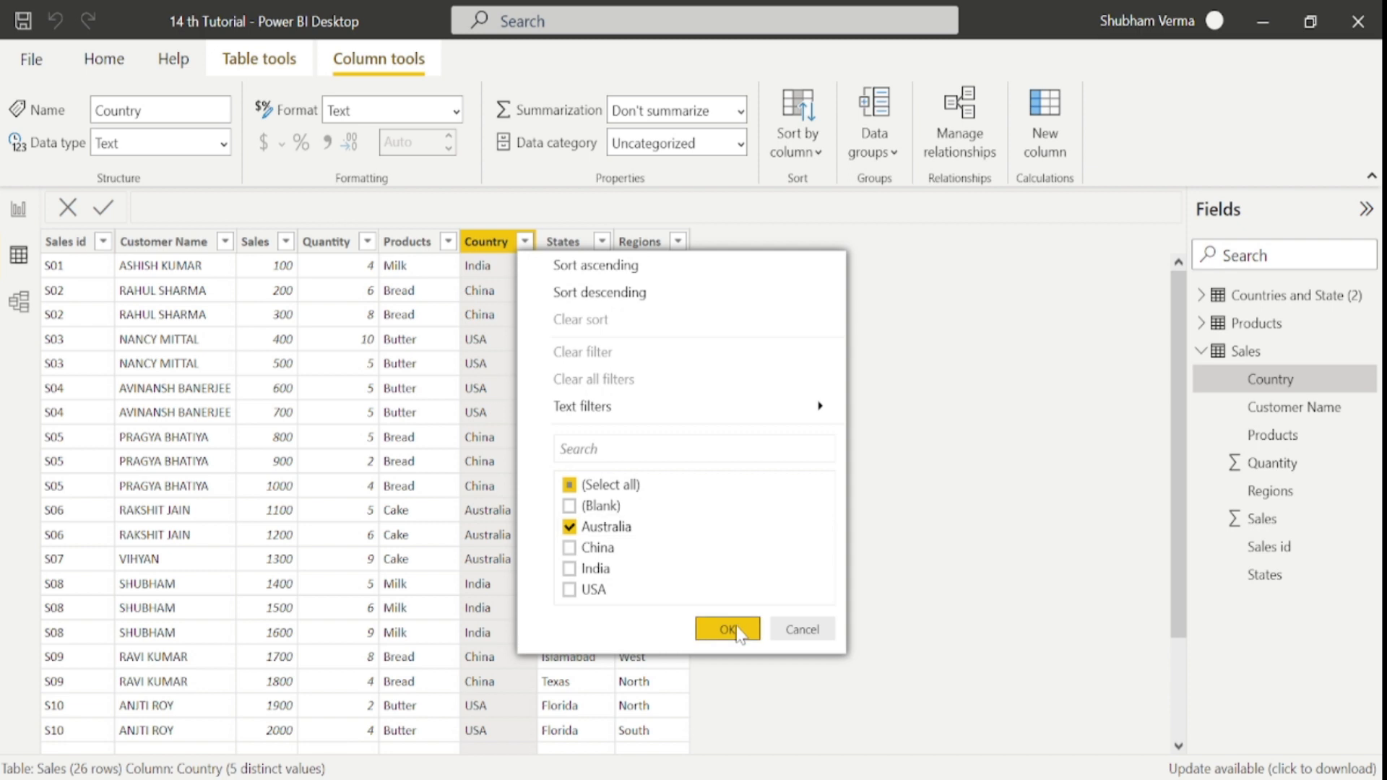
left_click(728, 629)
Switch to the Calculator, clear it and add the Australia sales amounts 1300, 1200 and 1100
key("alt+Tab")
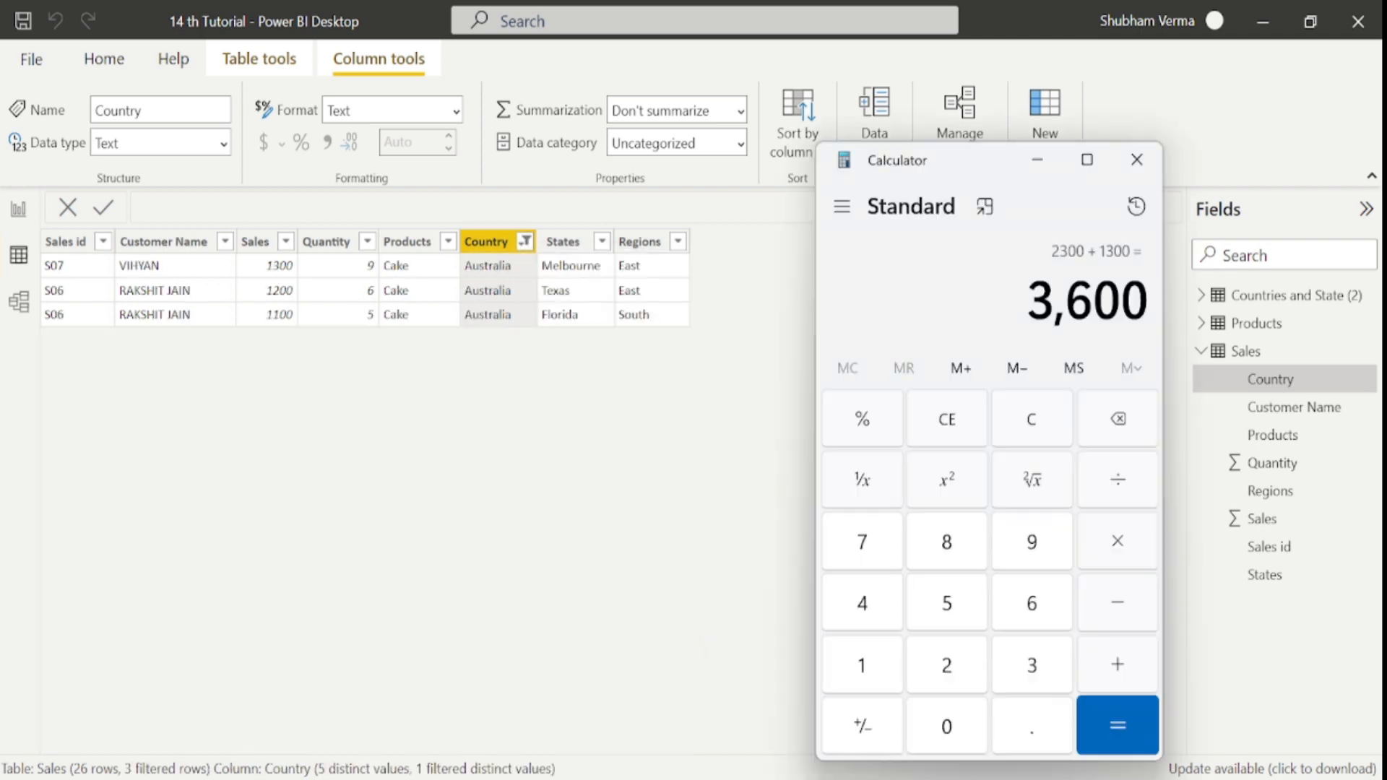
left_click(1031, 432)
type("1300")
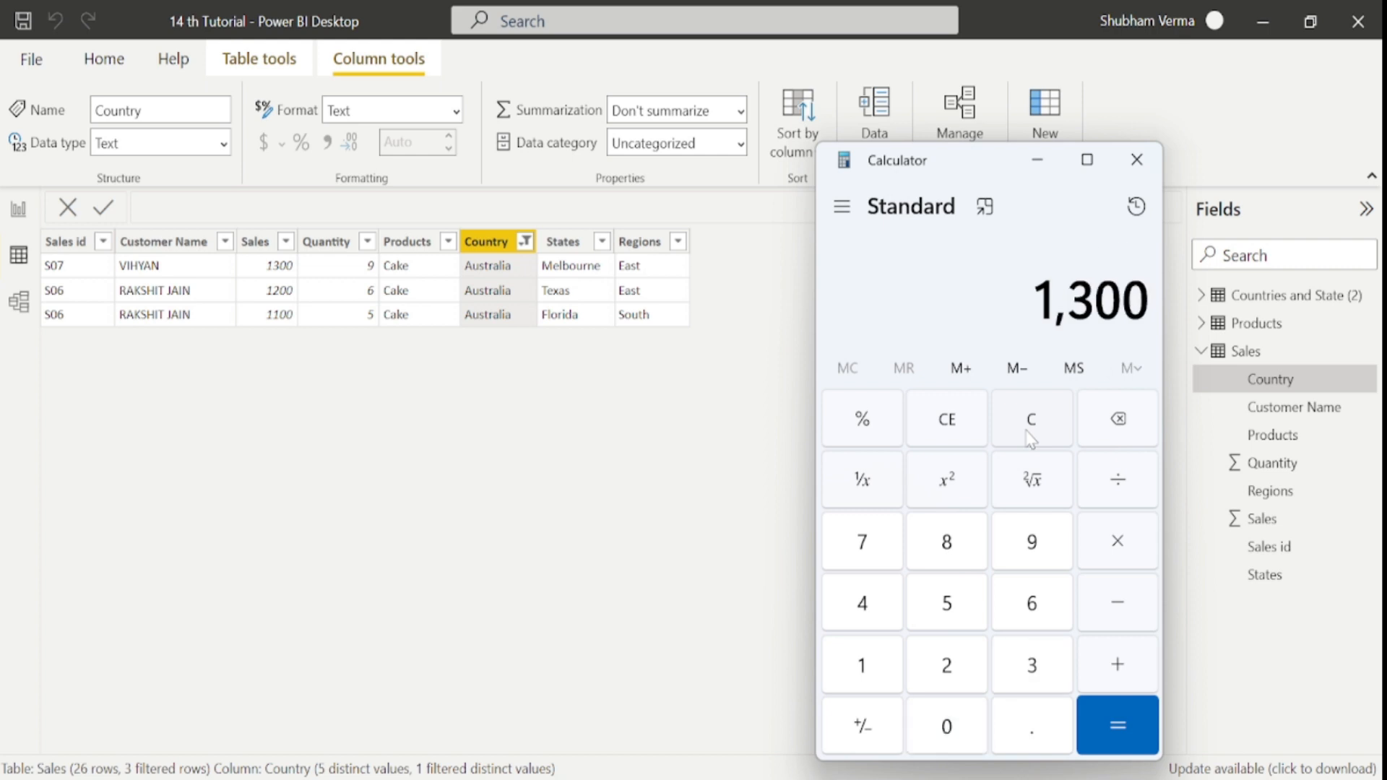
type("+1200+1100")
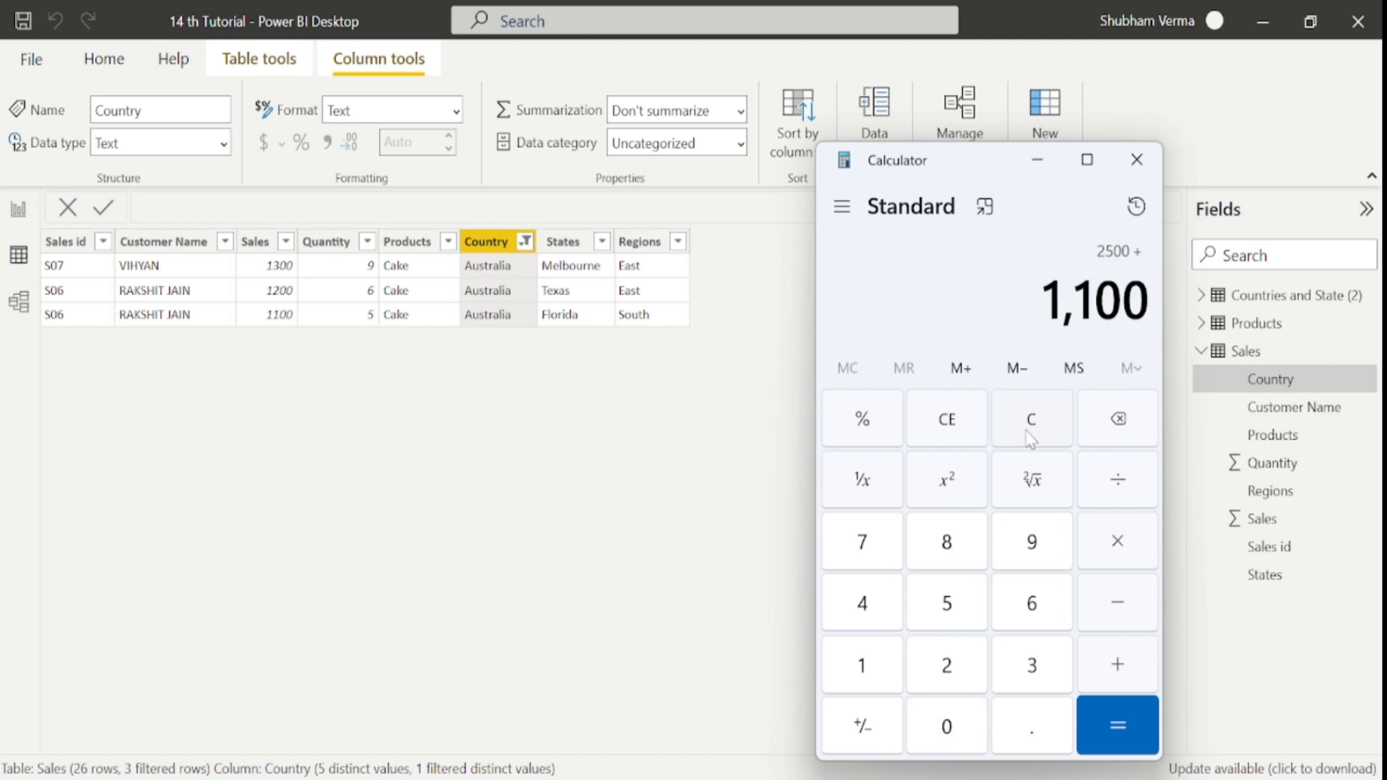
key("Return")
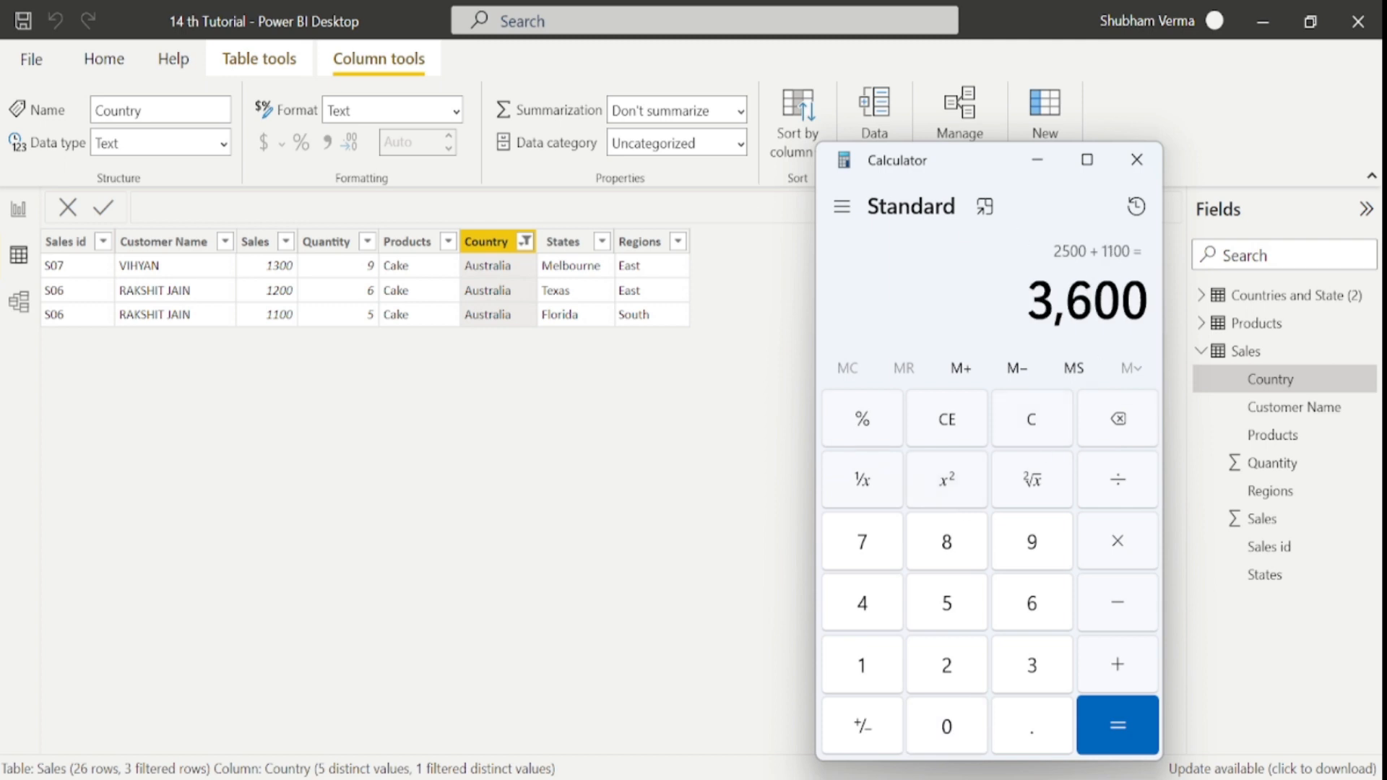
Check the country-wise sales on the report page, then review the relationships to the Sales table in the model view
left_click(19, 211)
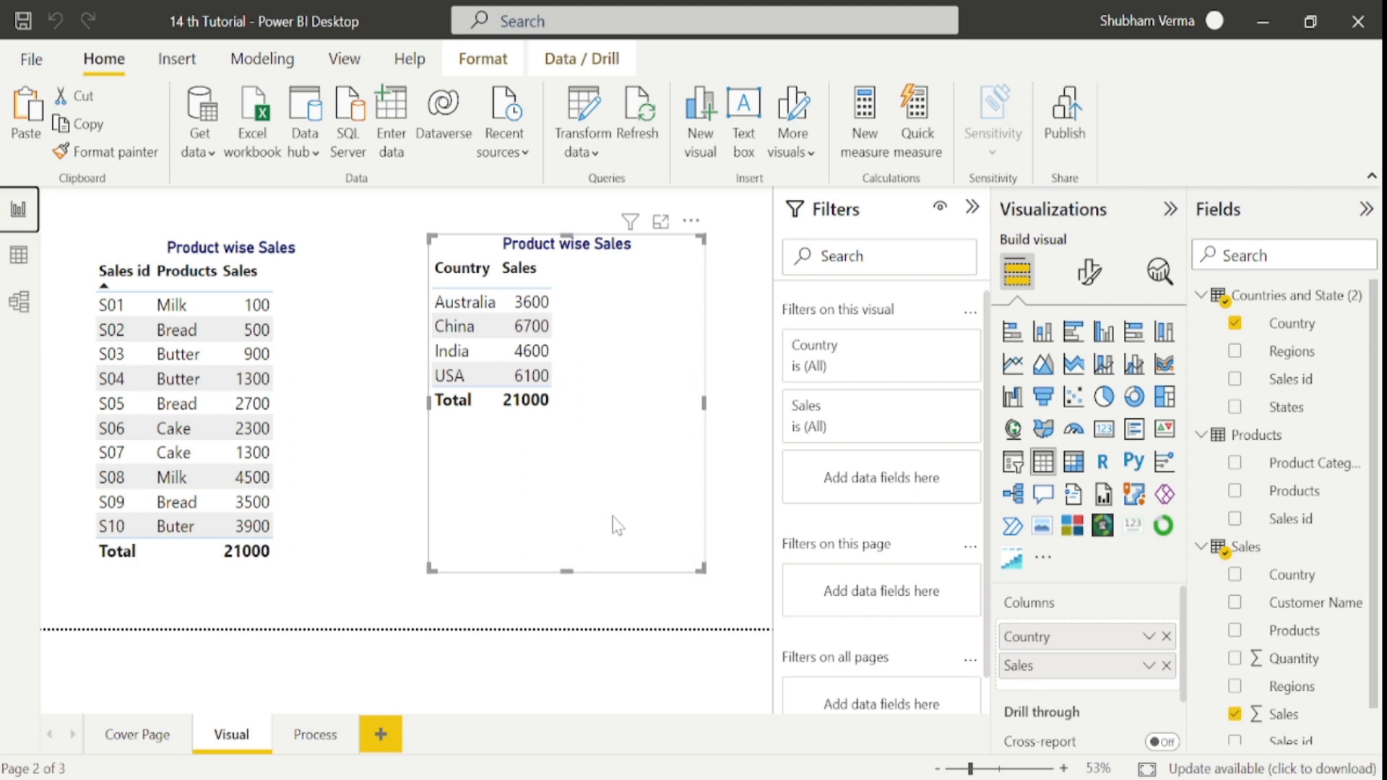
left_click(19, 302)
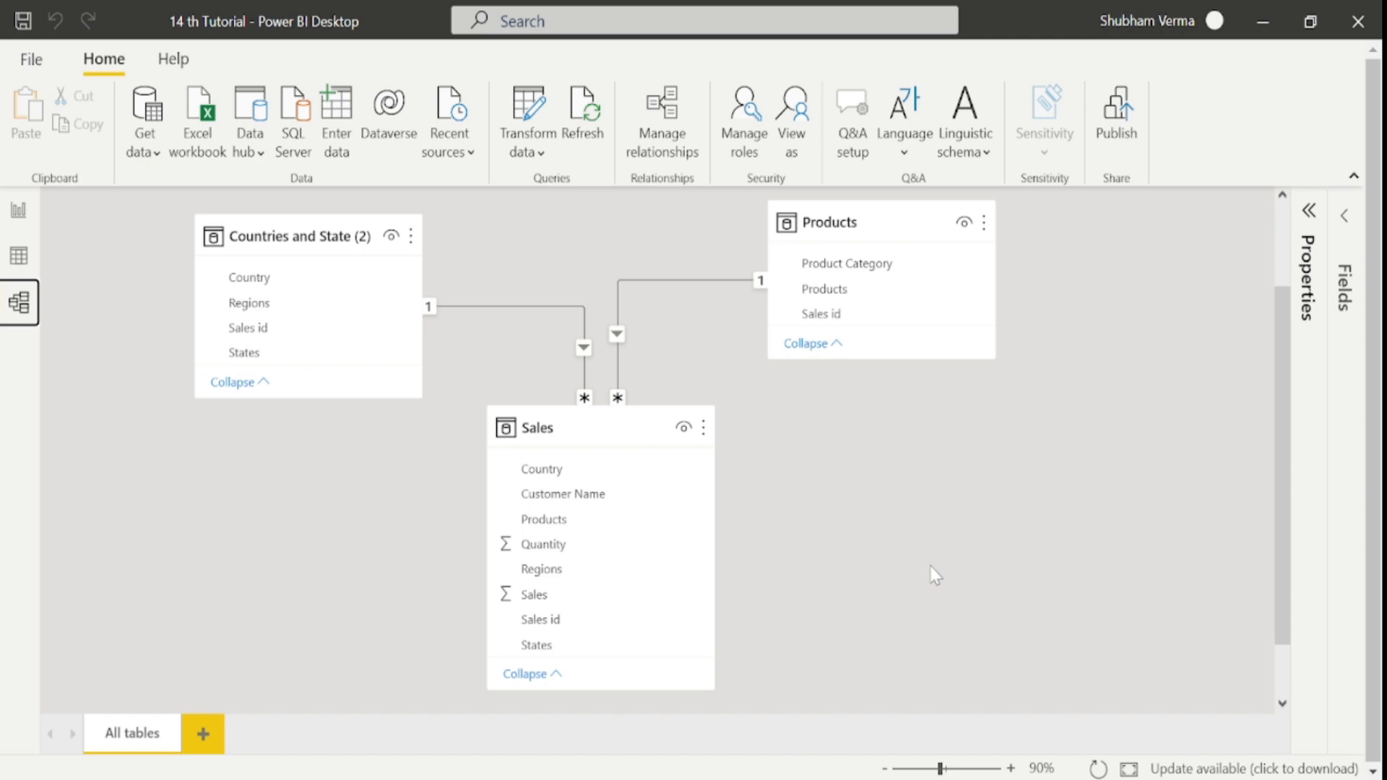
mouse_move(614, 421)
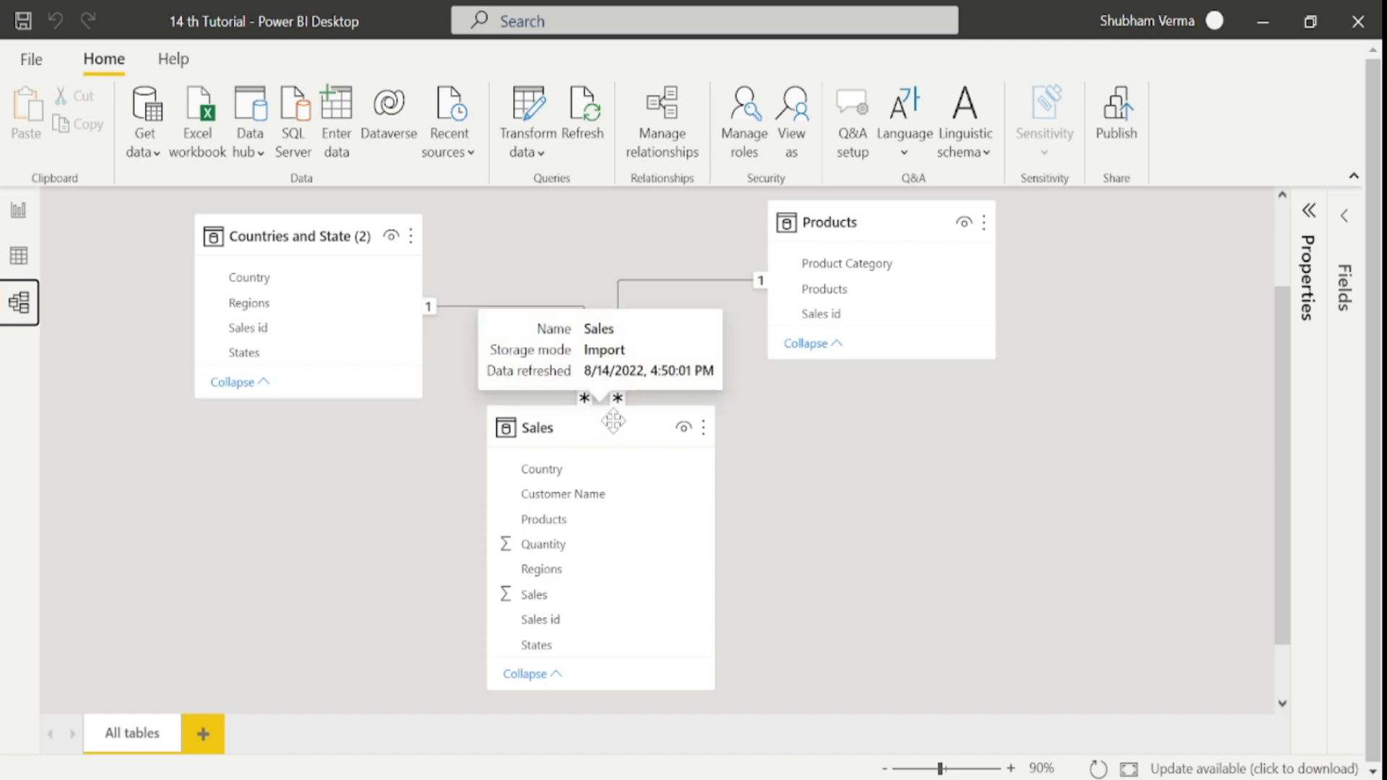